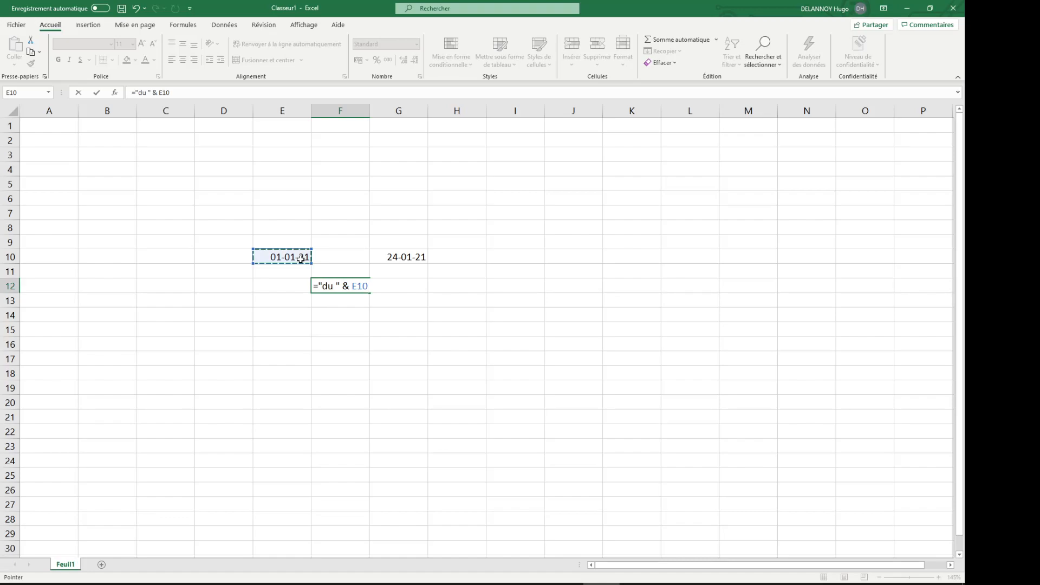
# - Complete the F12 formula by joining the text " au " and the reference G10 after E10
pyautogui.press('BackSpace')
pyautogui.write('" au " &')
pyautogui.click(406, 256)
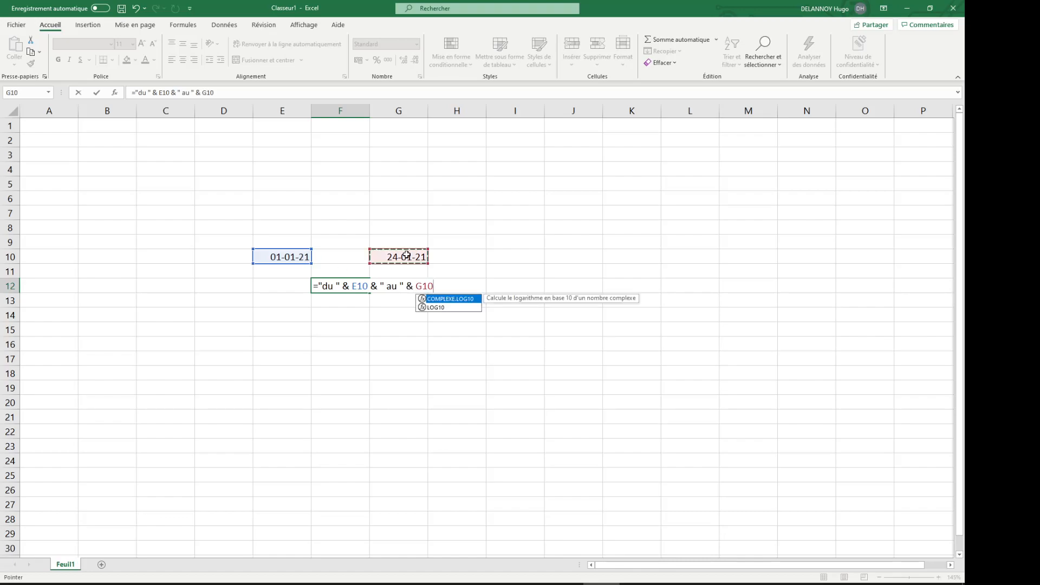
pyautogui.press('Return')
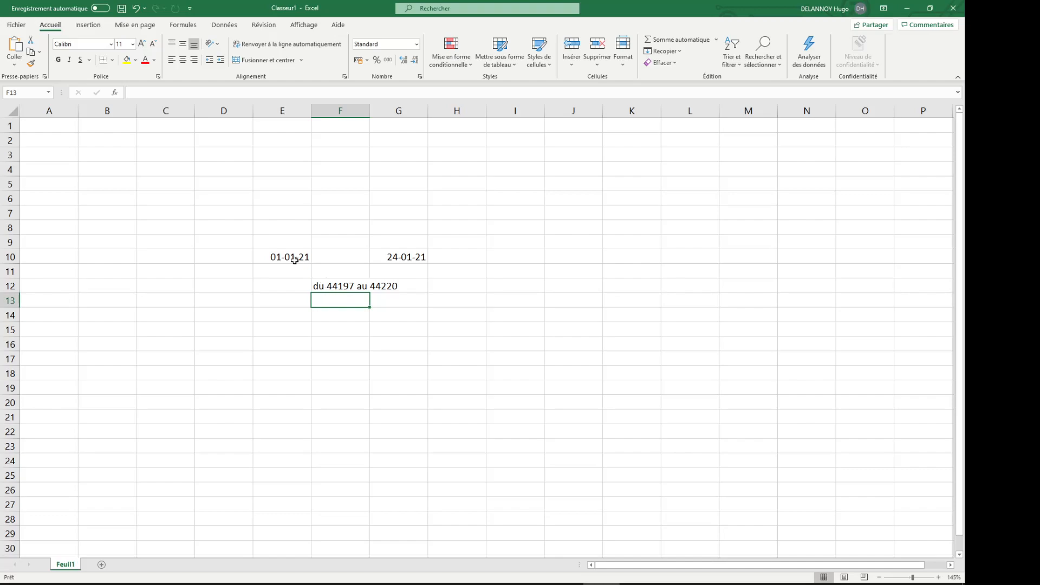
# - Compare the source dates in E10 and G10 with the F12 formula, and consult the TEXTE example on the presentation slide
pyautogui.click(269, 257)
pyautogui.click(397, 258)
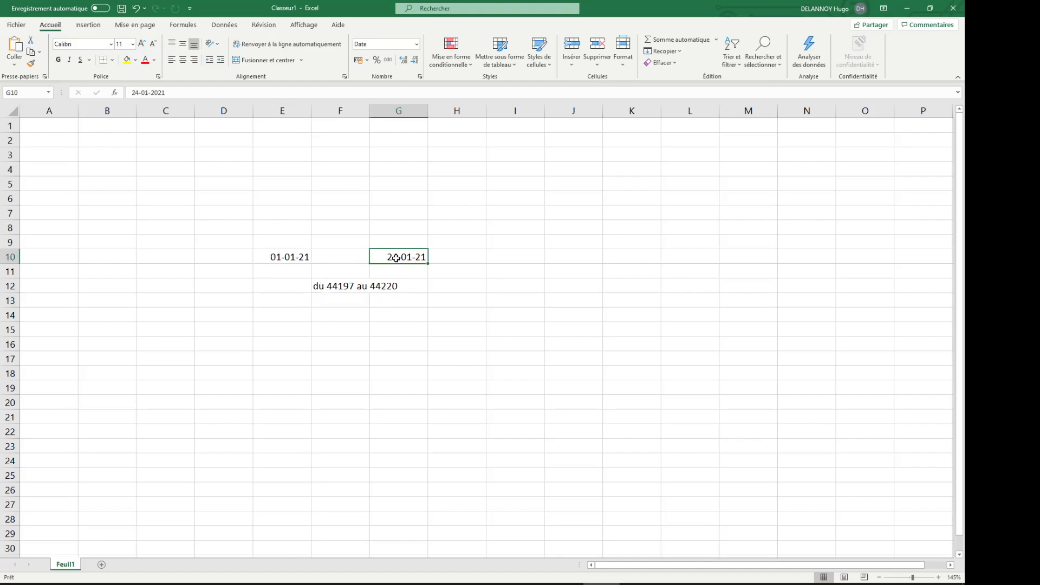
pyautogui.doubleClick(358, 286)
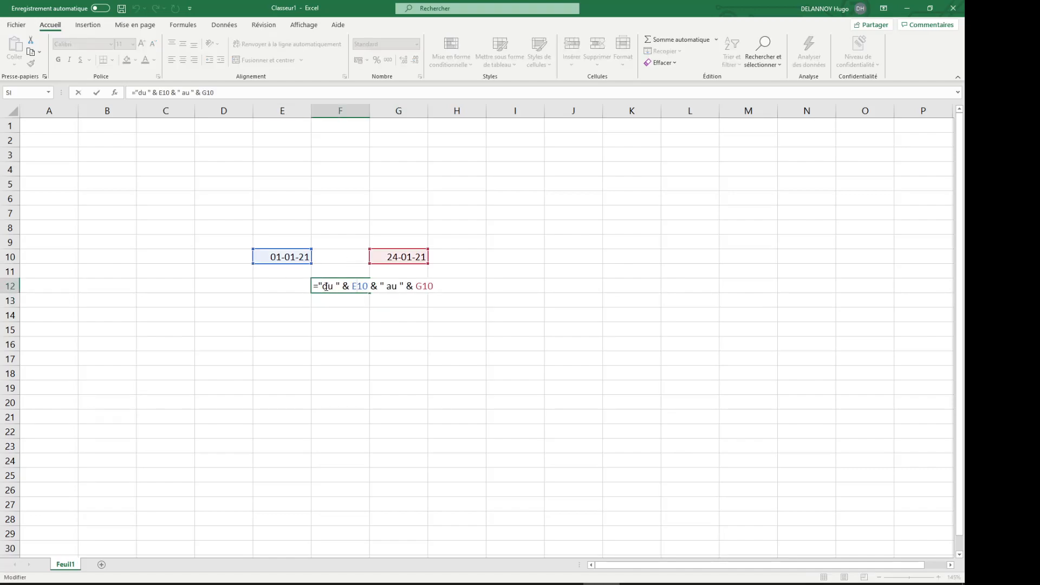
pyautogui.moveTo(321, 287); pyautogui.dragTo(340, 286)
pyautogui.press('Return')
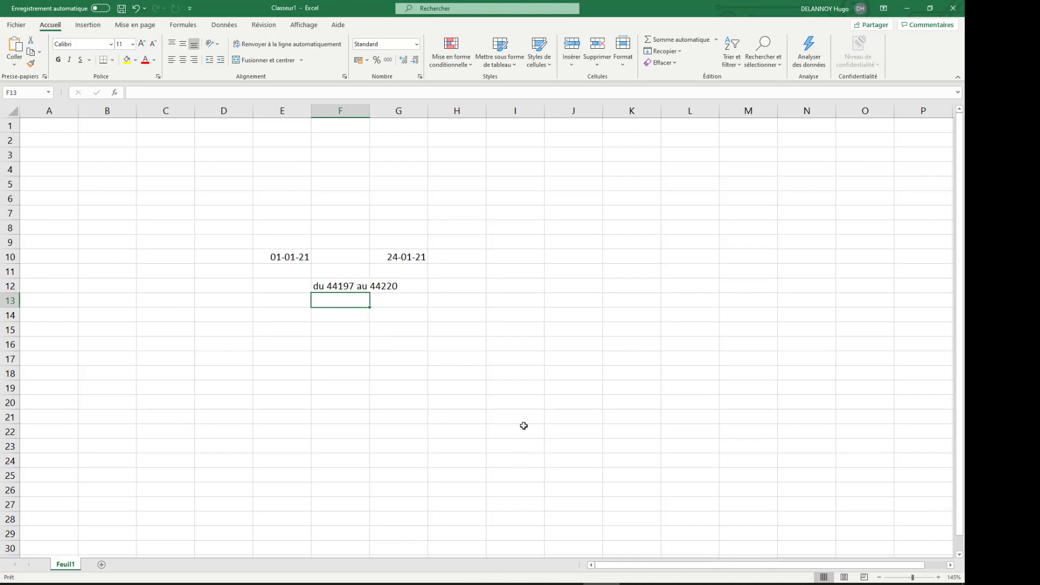
pyautogui.hotkey('alt', 'Tab')
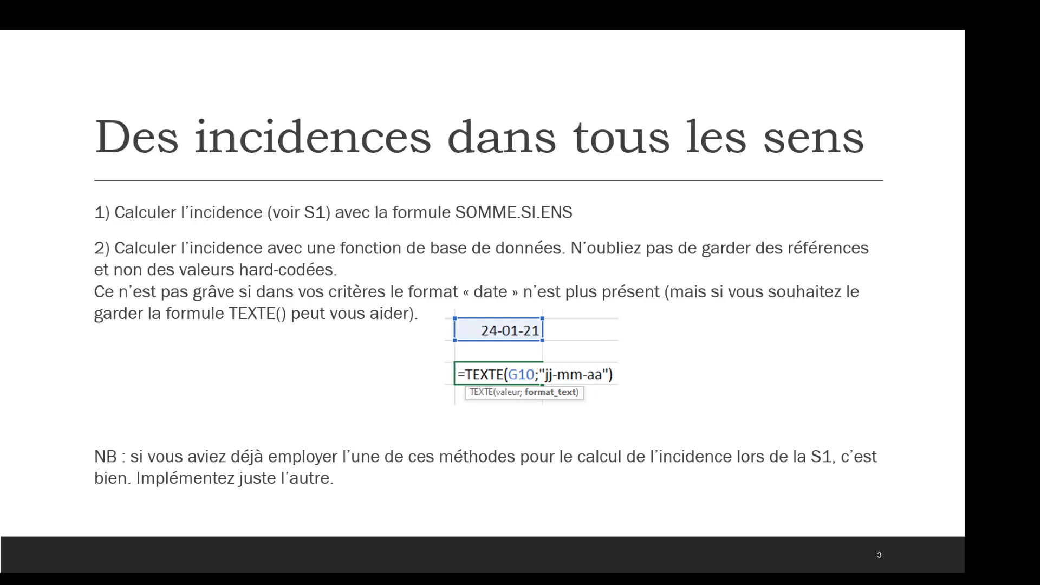
pyautogui.hotkey('alt', 'Tab')
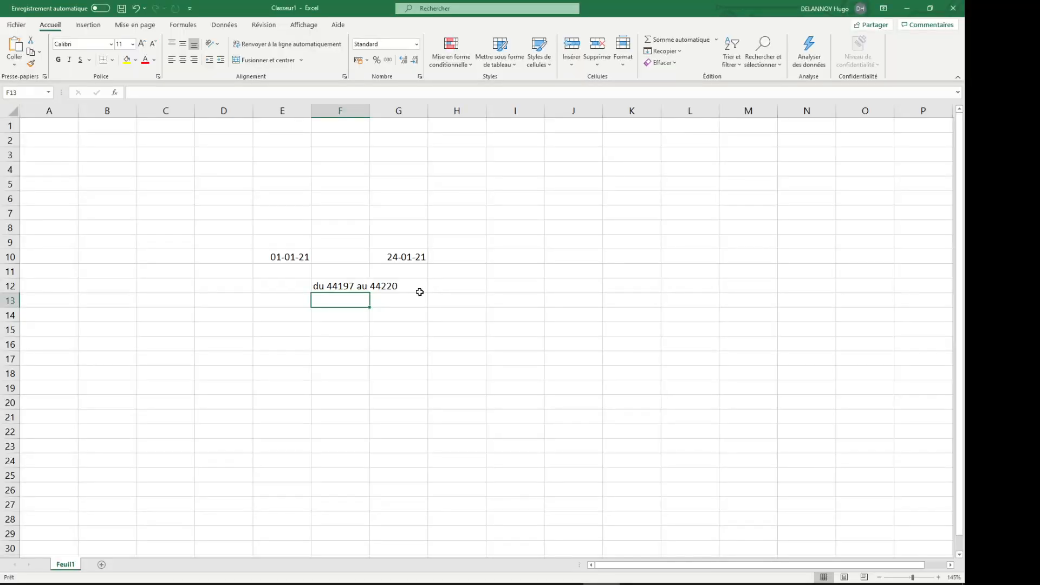
# - Wrap the E10 reference in the F12 formula in a TEXTE function with the format "jj-mm-aa"
pyautogui.doubleClick(328, 286)
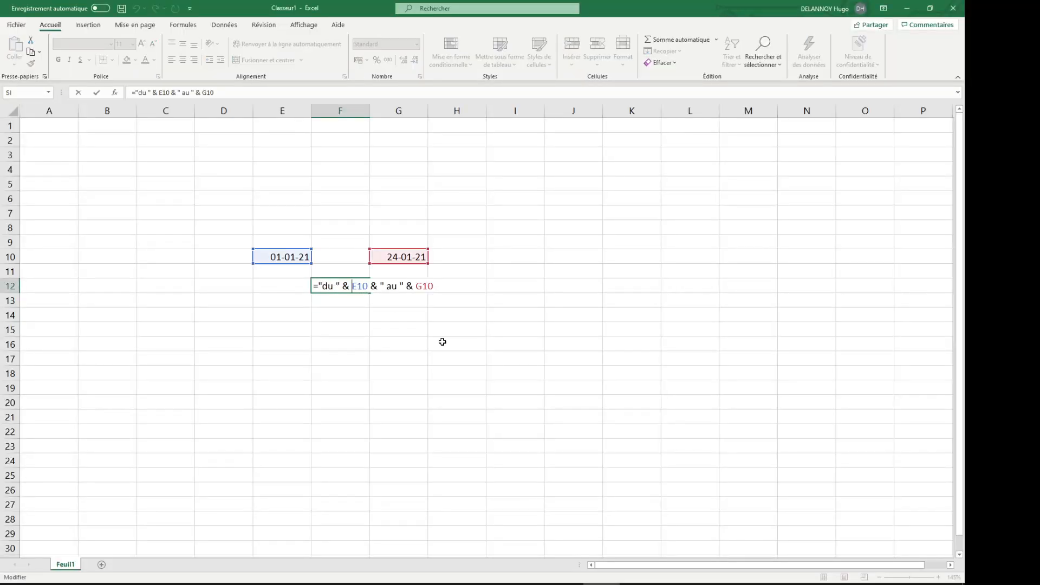
pyautogui.write('TEXTE')
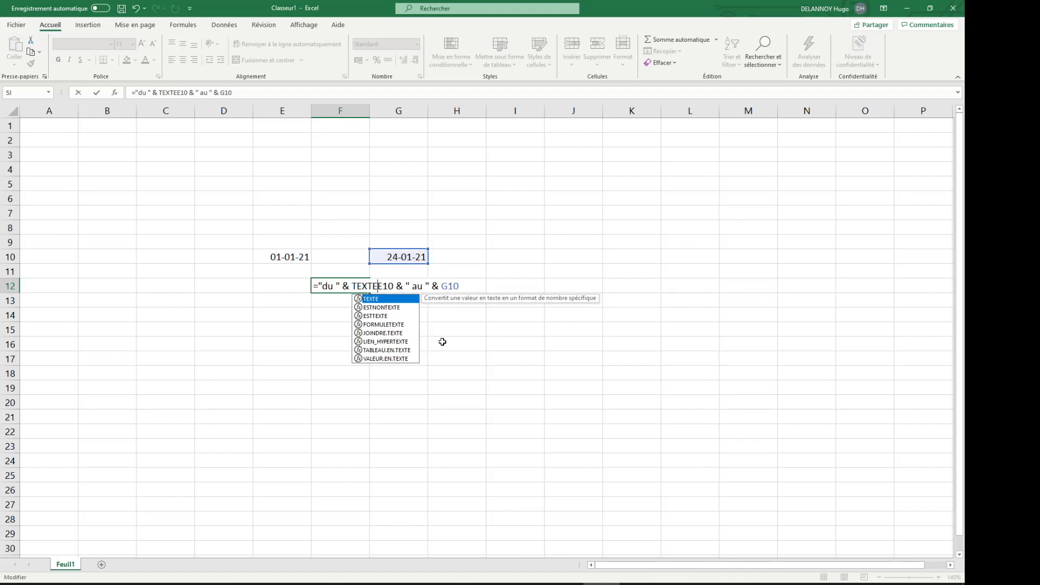
pyautogui.write('(')
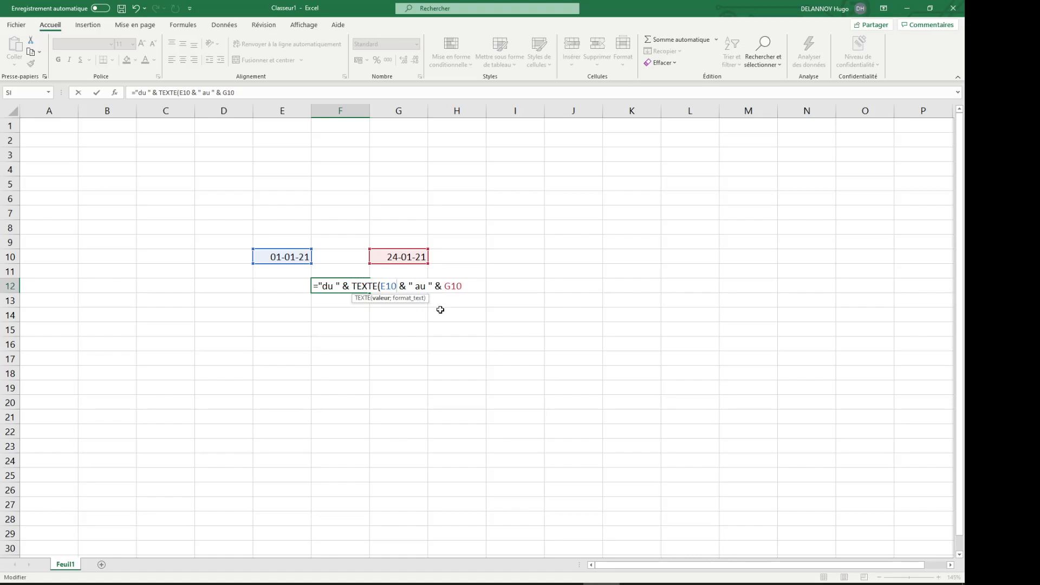
pyautogui.write(';')
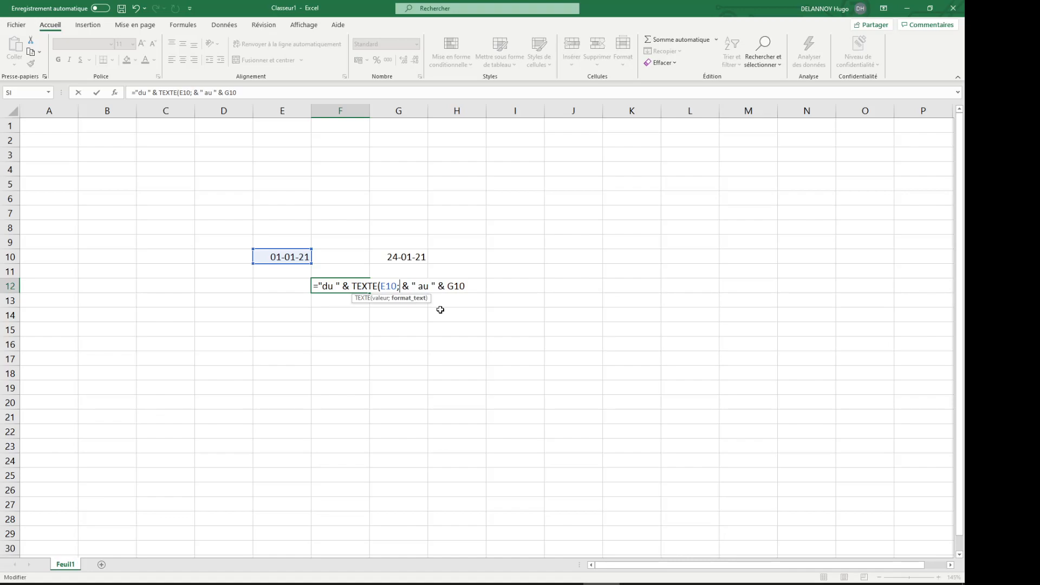
pyautogui.write('""')
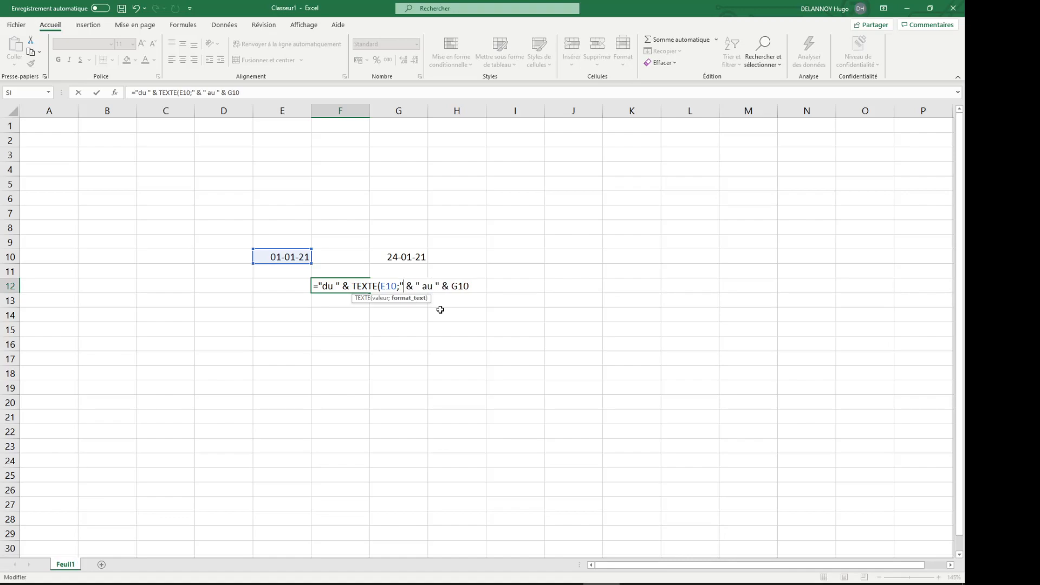
pyautogui.write(')')
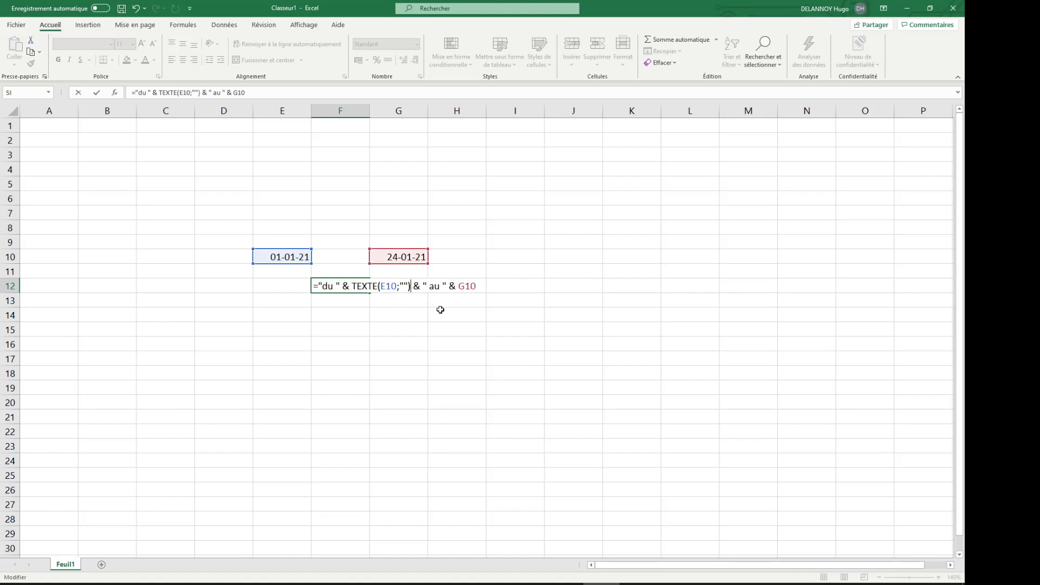
pyautogui.click(404, 286)
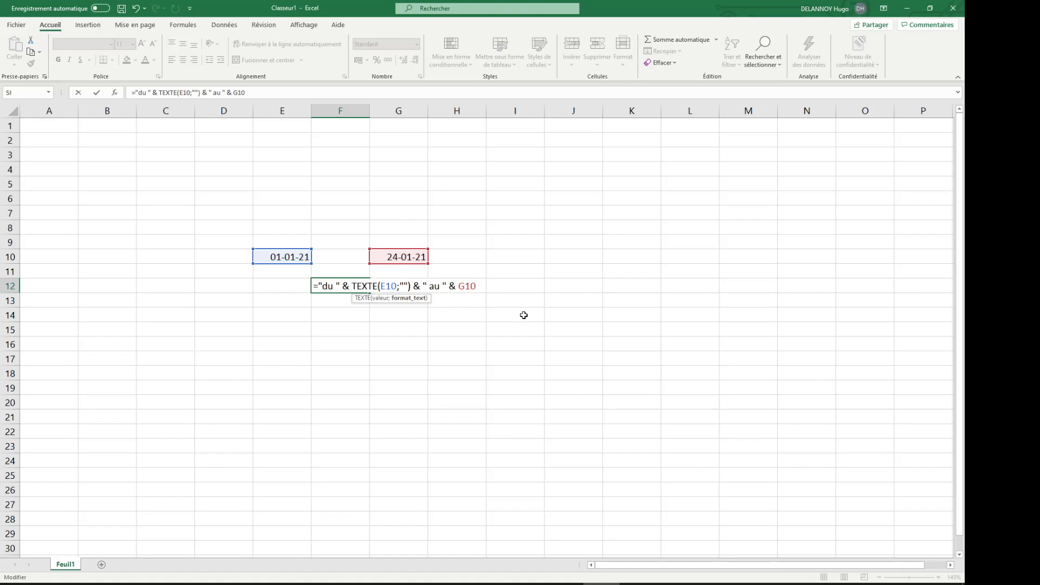
pyautogui.write('jj-mm-aa')
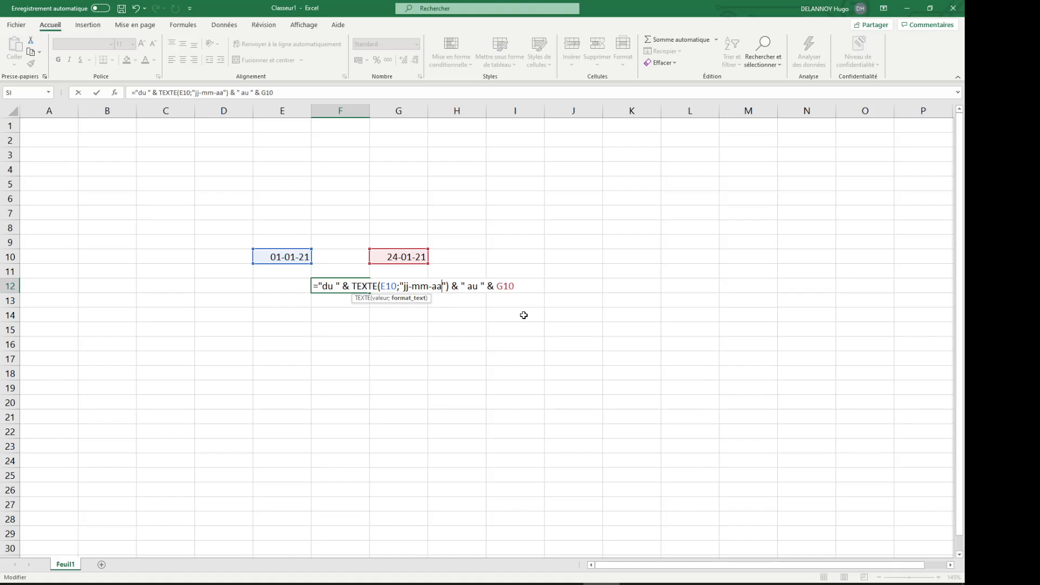
pyautogui.press('Return')
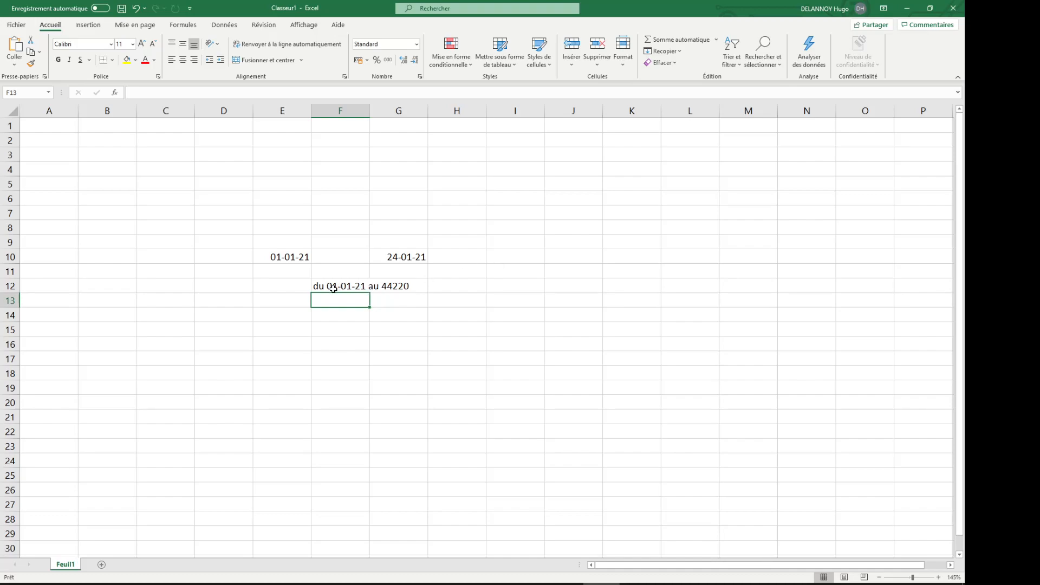
# - Extend the year code for E10 in the F12 formula to four letters, making the format "jj-mm-aaaa"
pyautogui.doubleClick(361, 284)
pyautogui.click(431, 288)
pyautogui.write('aa')
pyautogui.press('Return')
# - Replace the hyphens in E10's format text in the F12 formula with slashes, giving "jj/mm/aaaa"
pyautogui.doubleClick(349, 287)
pyautogui.click(412, 287)
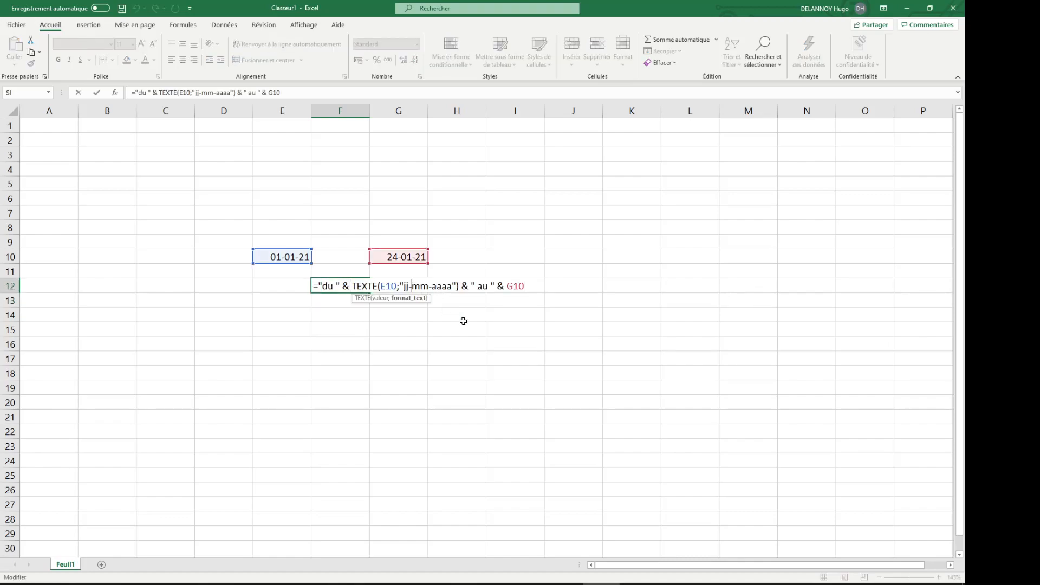
pyautogui.press('BackSpace')
pyautogui.write('/')
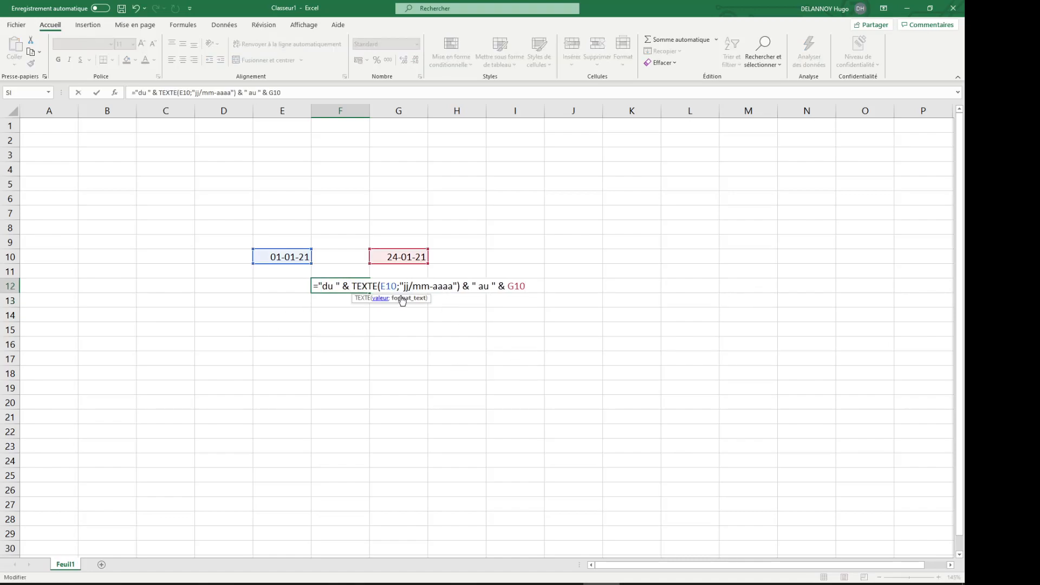
pyautogui.click(435, 287)
pyautogui.press('BackSpace')
pyautogui.write('/')
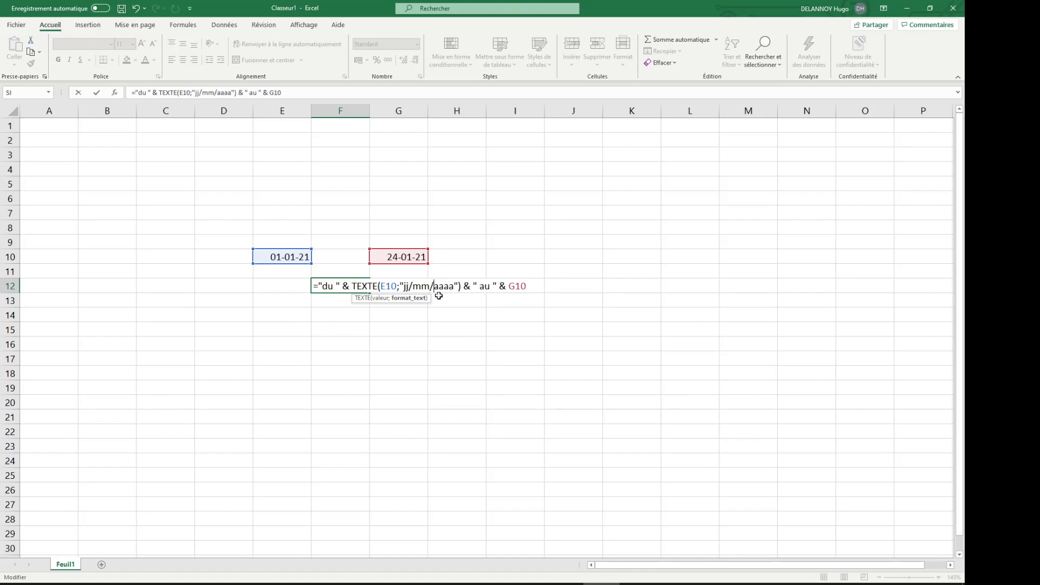
pyautogui.press('Return')
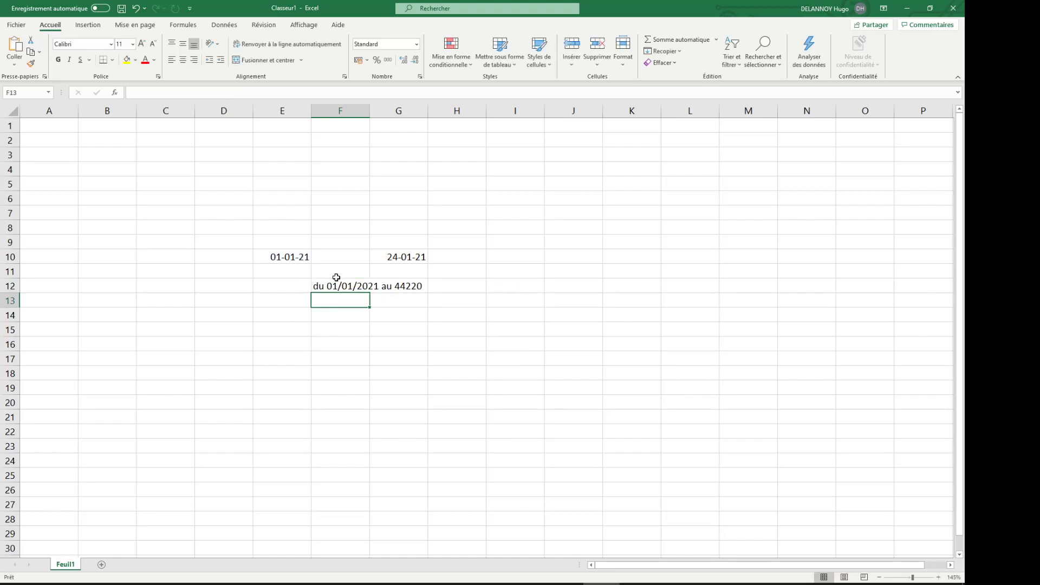
# - Examine the custom number format codes available for cell E10, previewing jj-mmm-aa, and leave the cell format unapplied
pyautogui.click(335, 286)
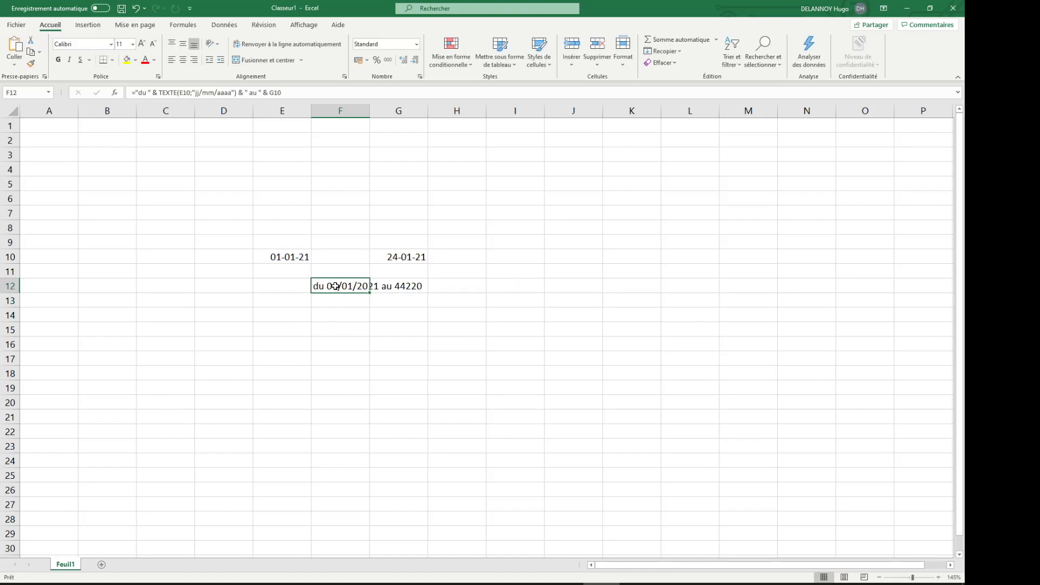
pyautogui.click(295, 257)
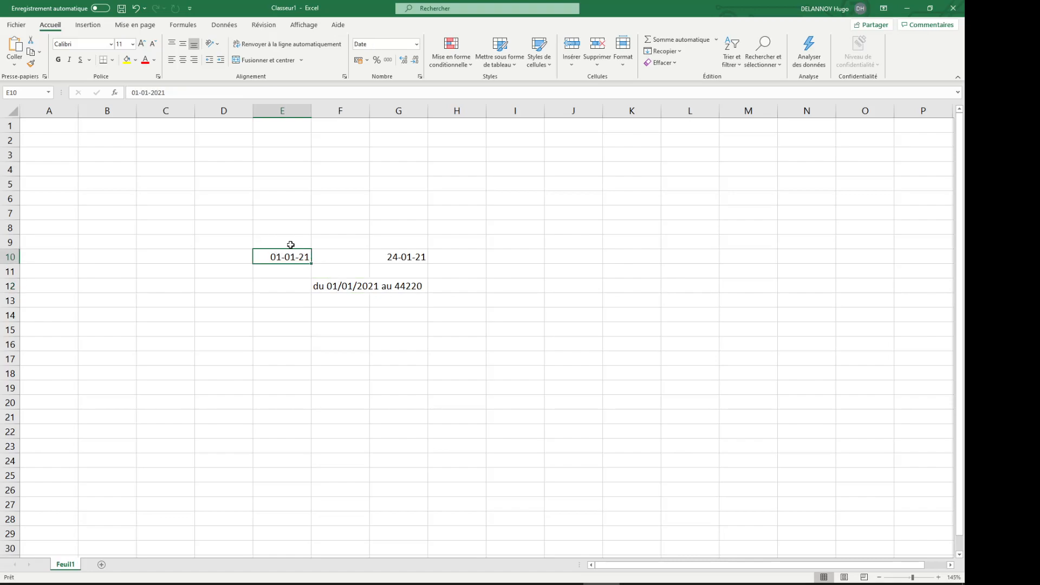
pyautogui.click(417, 45)
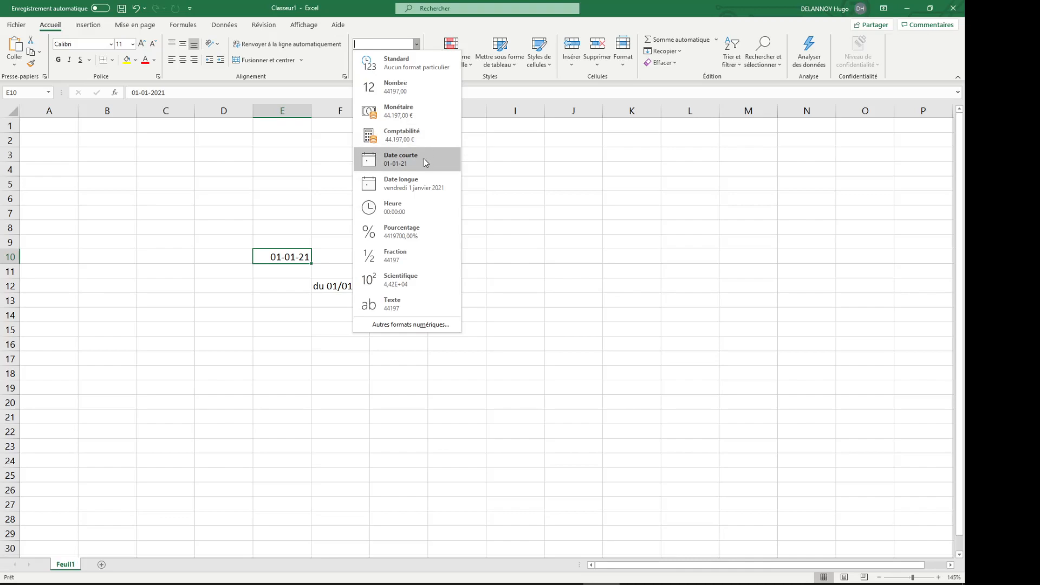
pyautogui.click(423, 325)
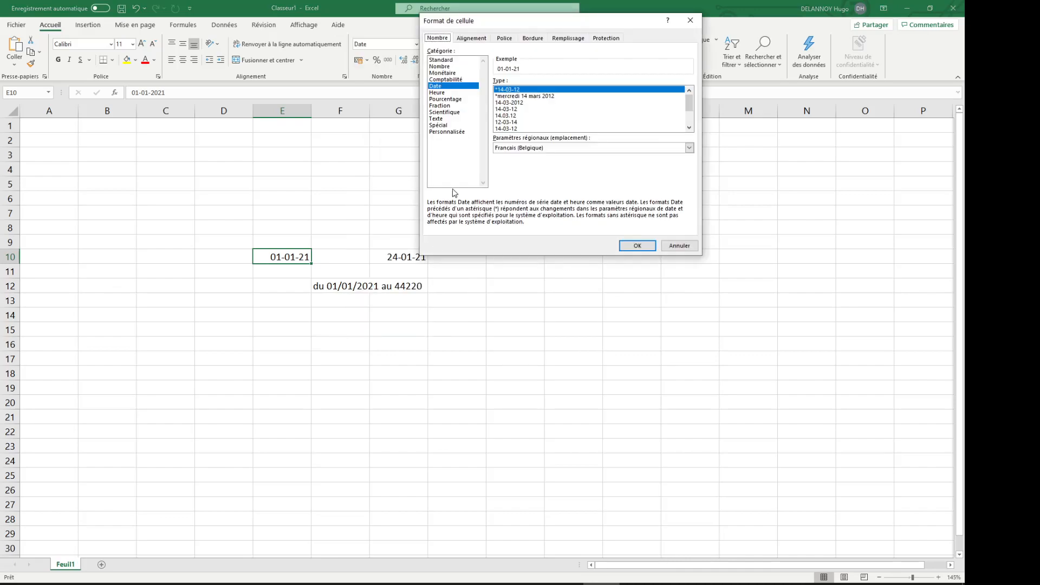
pyautogui.click(459, 133)
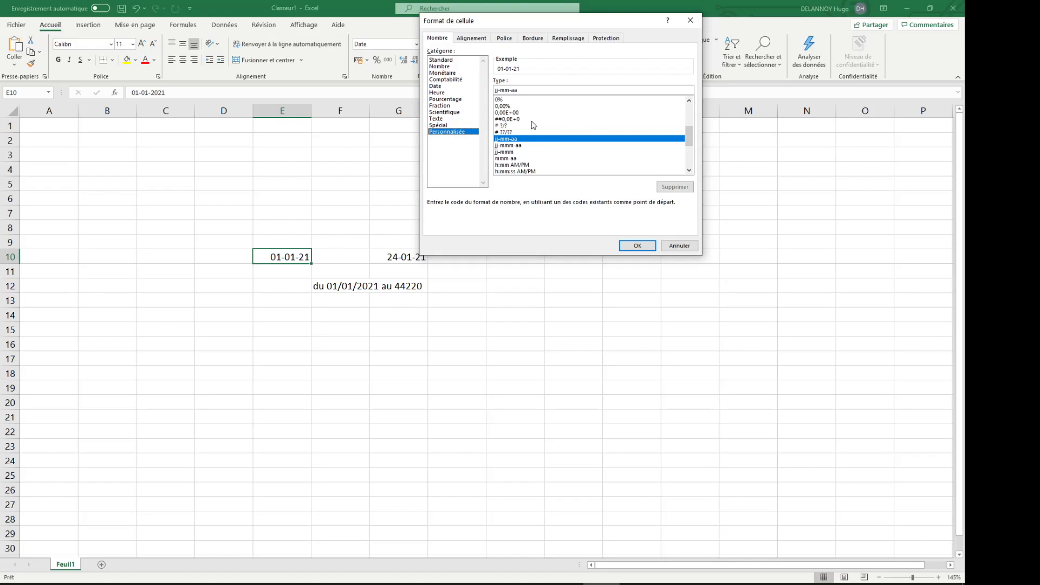
pyautogui.moveTo(689, 138); pyautogui.dragTo(689, 147)
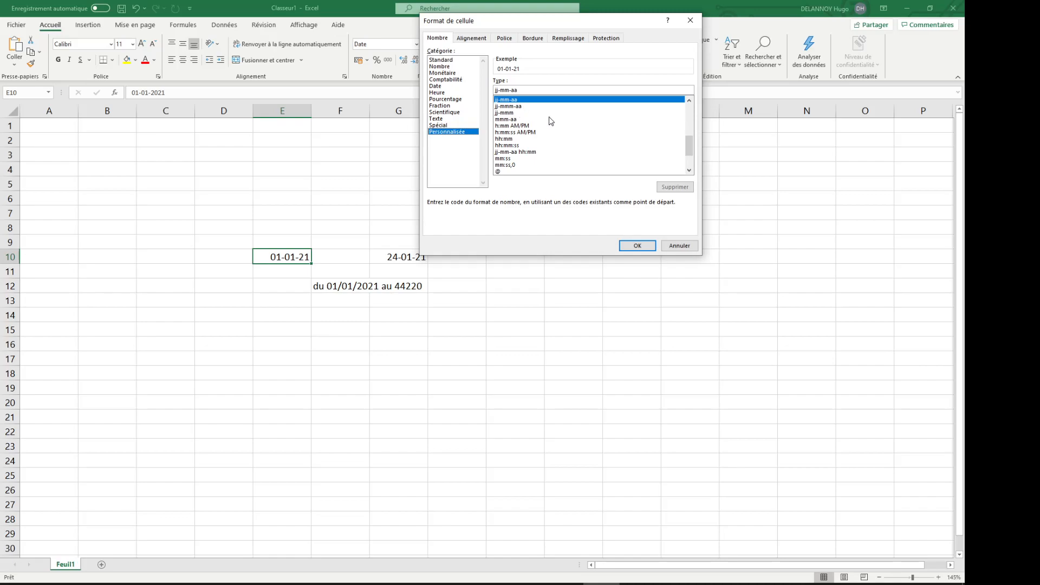
pyautogui.click(515, 107)
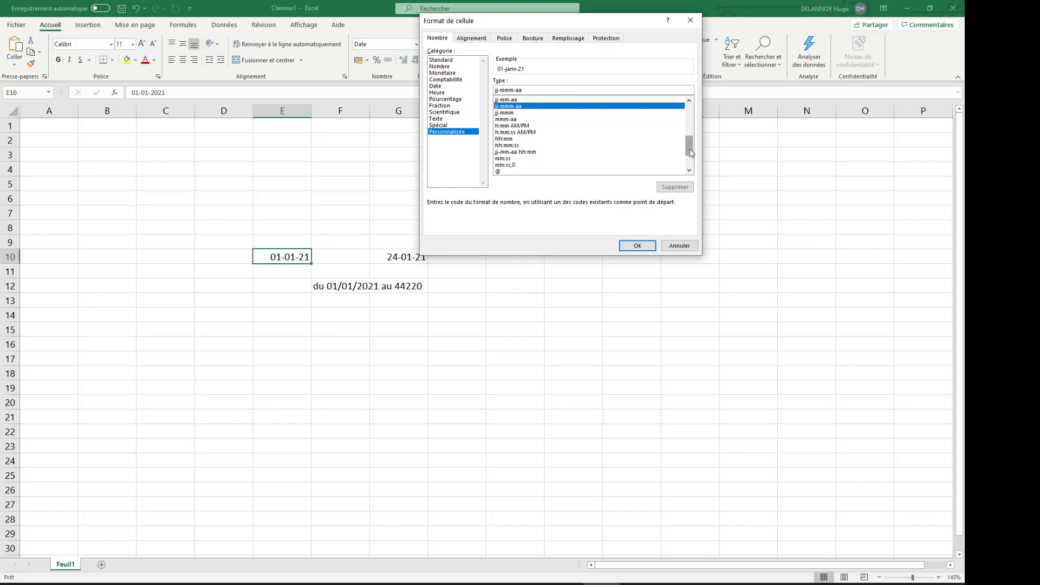
pyautogui.scroll(2, 688, 146)
pyautogui.click(691, 245)
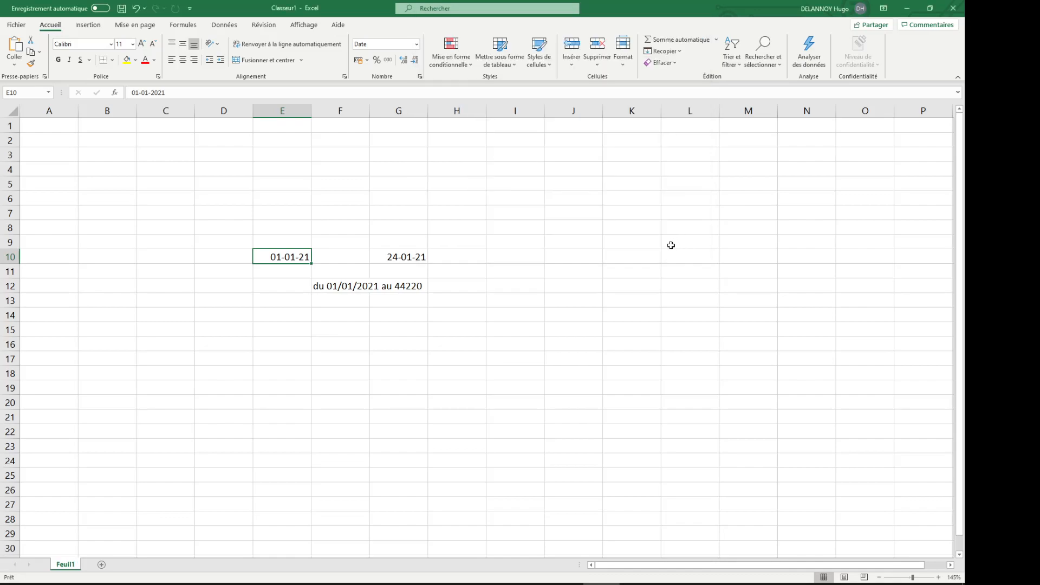
# - Insert a TEXTE function around the G10 reference in the F12 formula, ready for its format argument
pyautogui.click(357, 287)
pyautogui.click(302, 93)
pyautogui.click(274, 94)
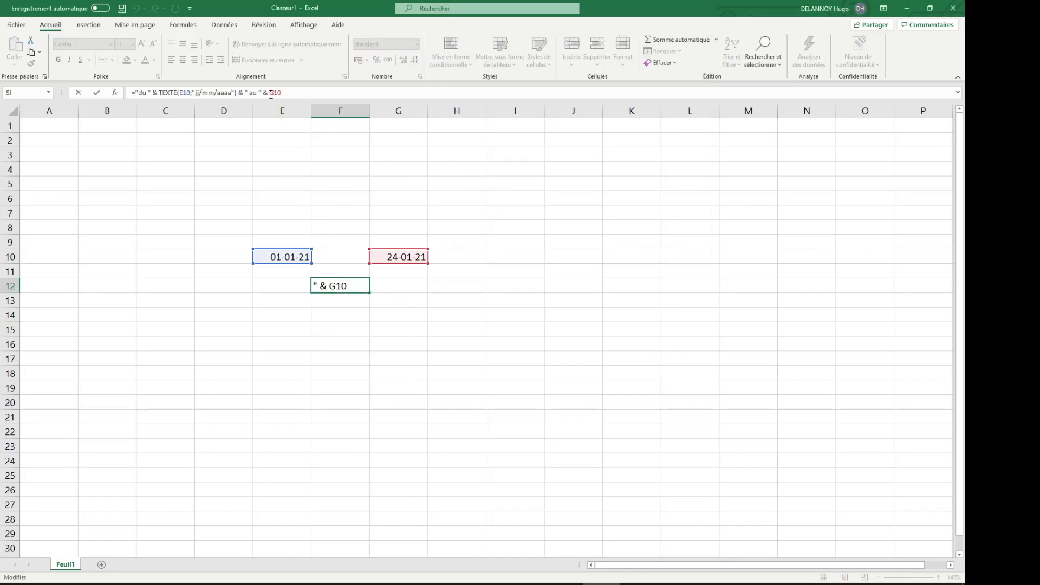
pyautogui.click(348, 282)
pyautogui.click(413, 287)
pyautogui.click(508, 286)
pyautogui.write('TEXTE(')
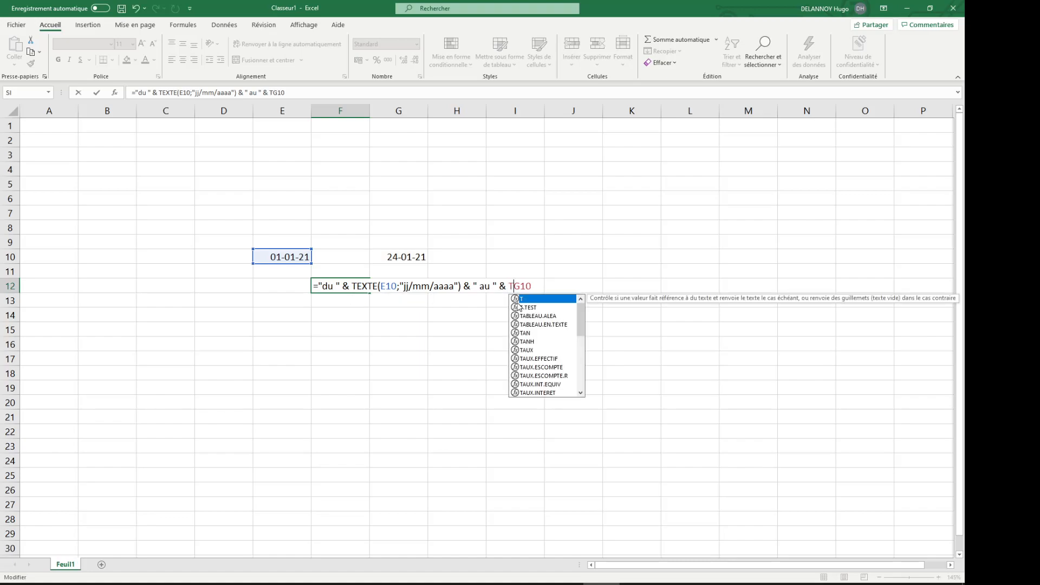
pyautogui.click(560, 291)
pyautogui.write(';')
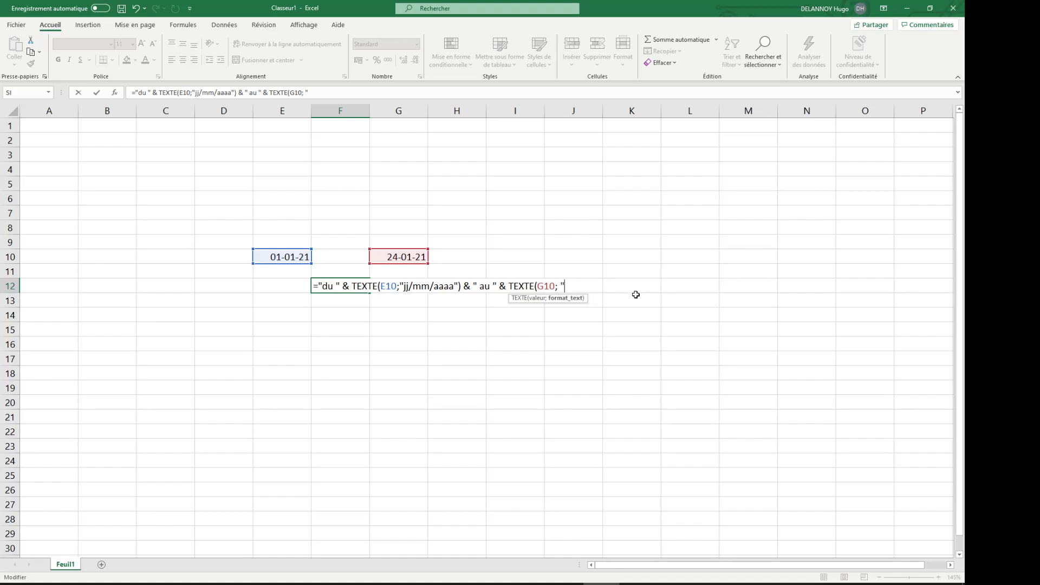
# - Enter "j mmmm aaaa" as the format text for G10 and complete the F12 formula
pyautogui.write(' "j-mmmm-aaa')
pyautogui.press('BackSpace')
pyautogui.press('BackSpace')
pyautogui.press('BackSpace')
pyautogui.press('BackSpace')
pyautogui.press('BackSpace')
pyautogui.press('BackSpace')
pyautogui.press('BackSpace')
pyautogui.press('BackSpace')
pyautogui.press('BackSpace')
pyautogui.write('mmmm aaaa")')
pyautogui.press('Return')
pyautogui.press('Up')
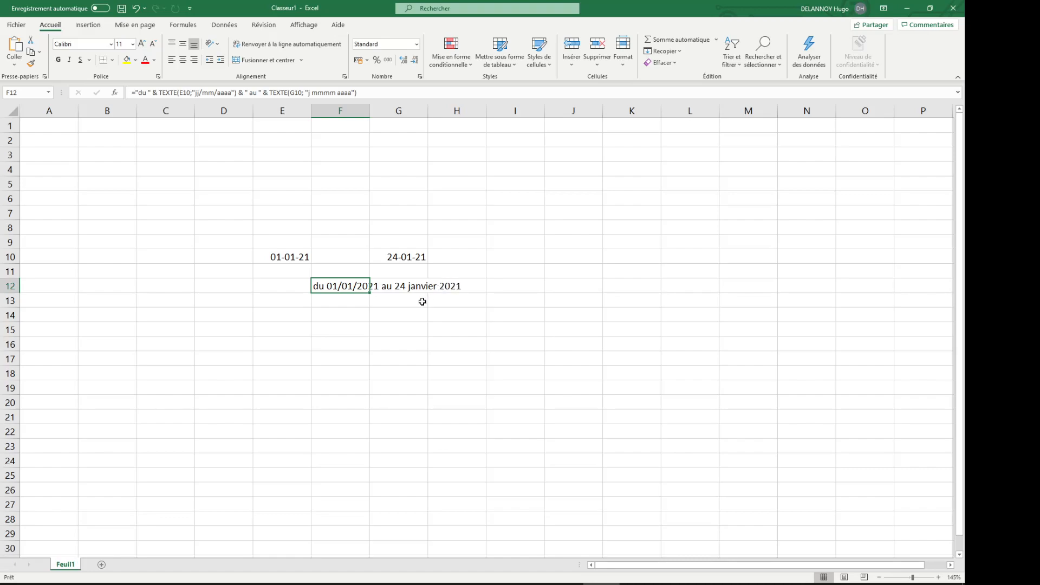
# - Review both TEXTE functions in the finished F12 formula
pyautogui.doubleClick(348, 286)
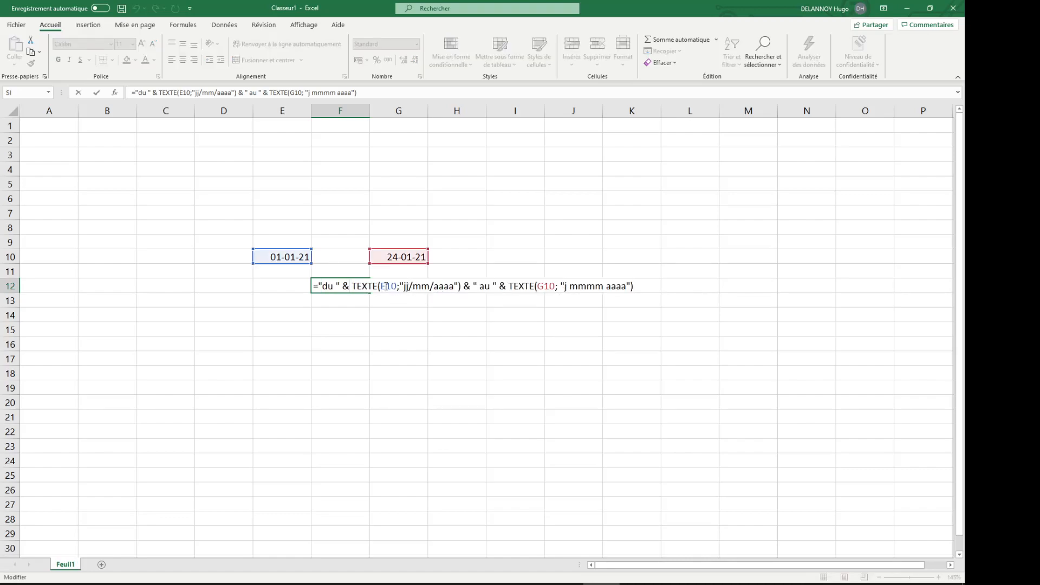
pyautogui.press('Return')
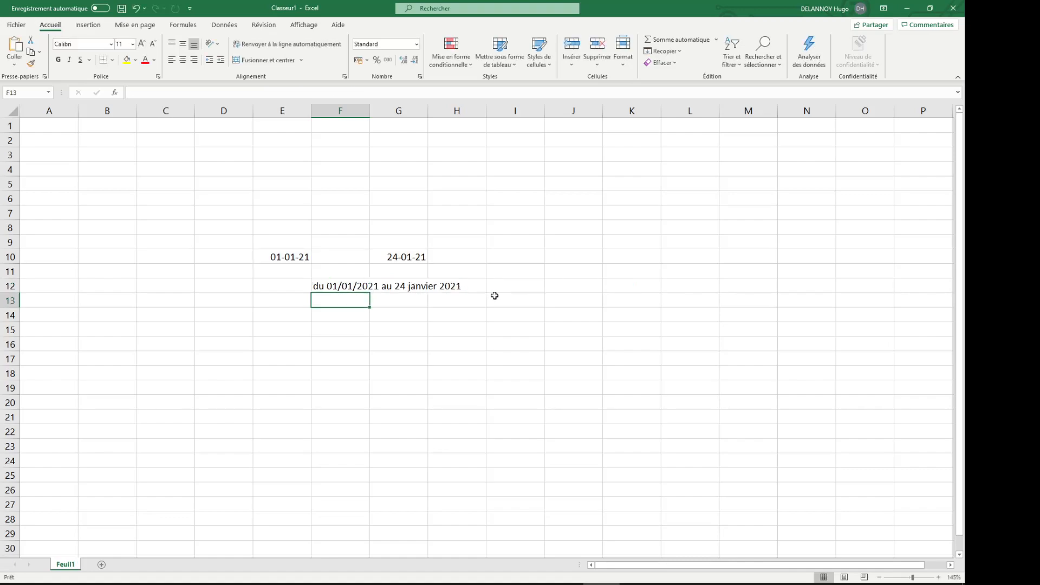
pyautogui.click(340, 286)
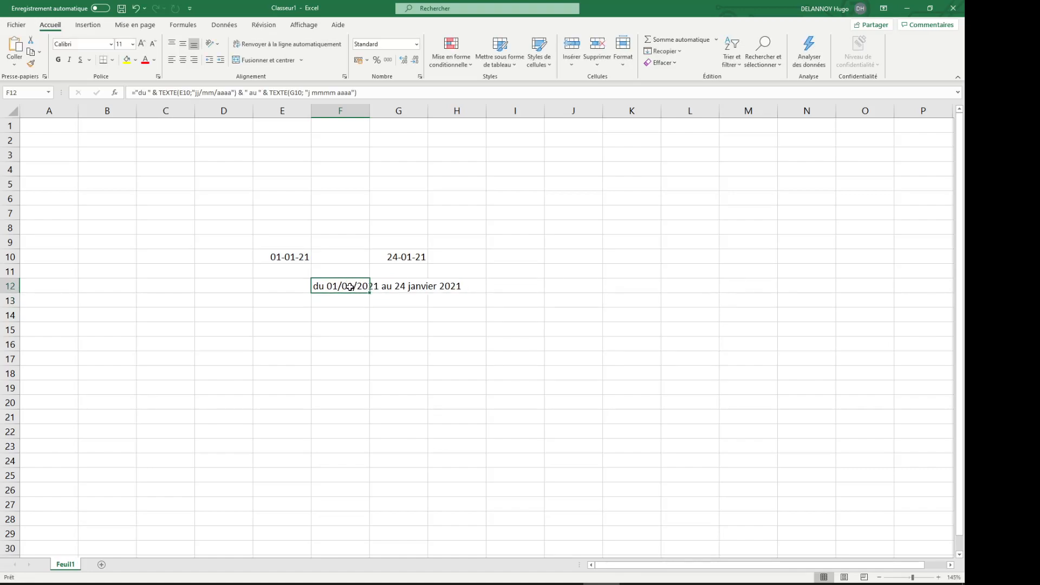
# - Set the TEXTE format for E10 in the F12 formula to "j/mm/aaaa"
pyautogui.doubleClick(354, 286)
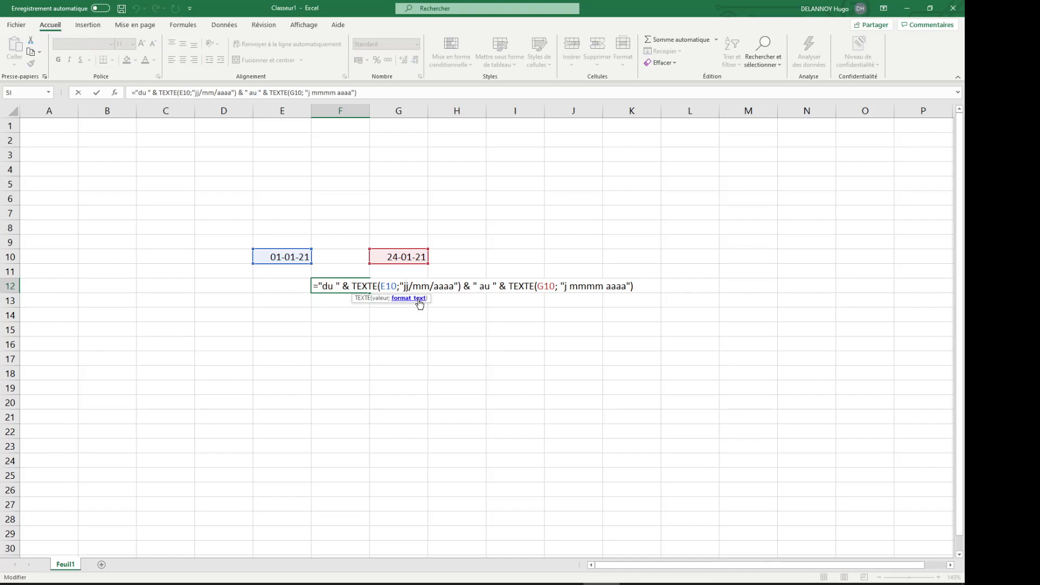
pyautogui.press('BackSpace')
pyautogui.press('Return')
pyautogui.click(342, 288)
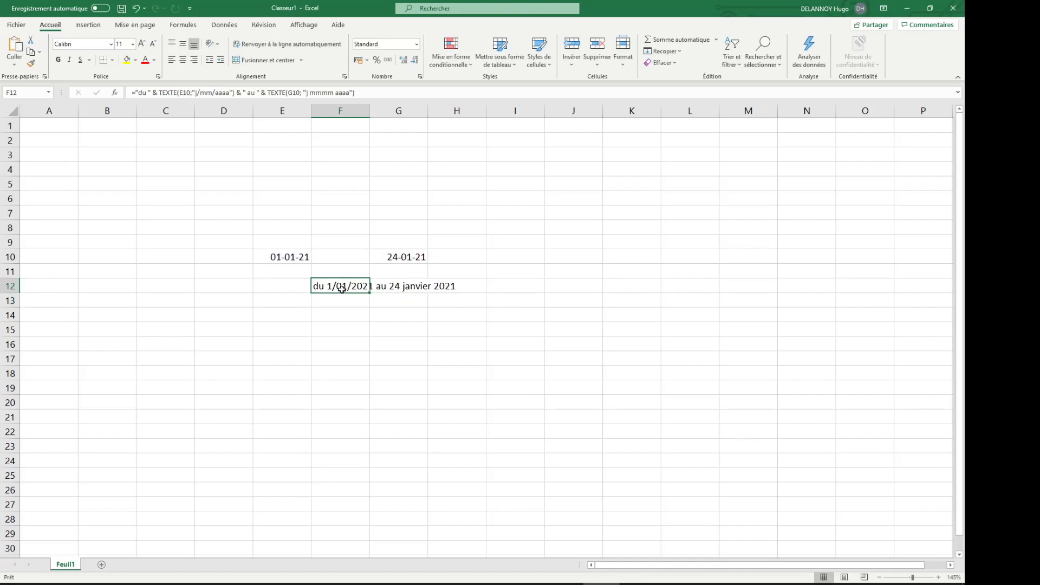
# - Change the format text for E10 in the F12 formula to "jjj/mm/aaaa"
pyautogui.doubleClick(341, 289)
pyautogui.click(406, 286)
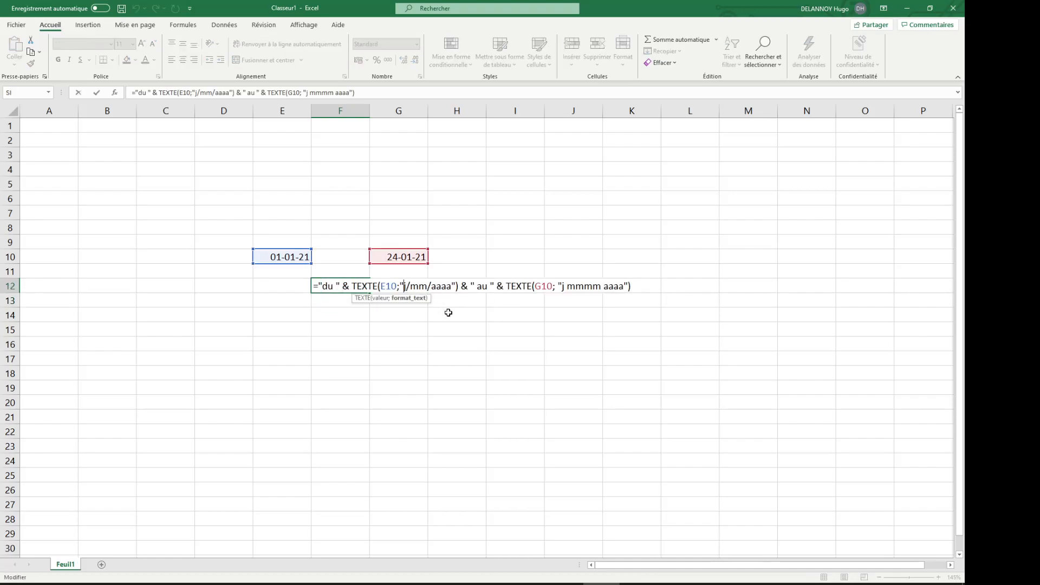
pyautogui.write('j')
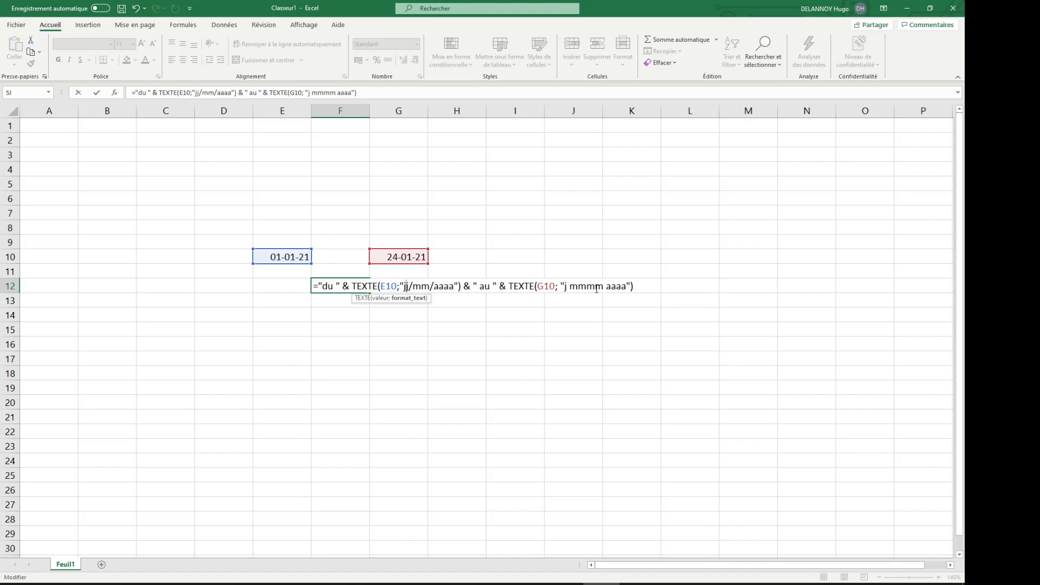
pyautogui.write('j')
pyautogui.press('Return')
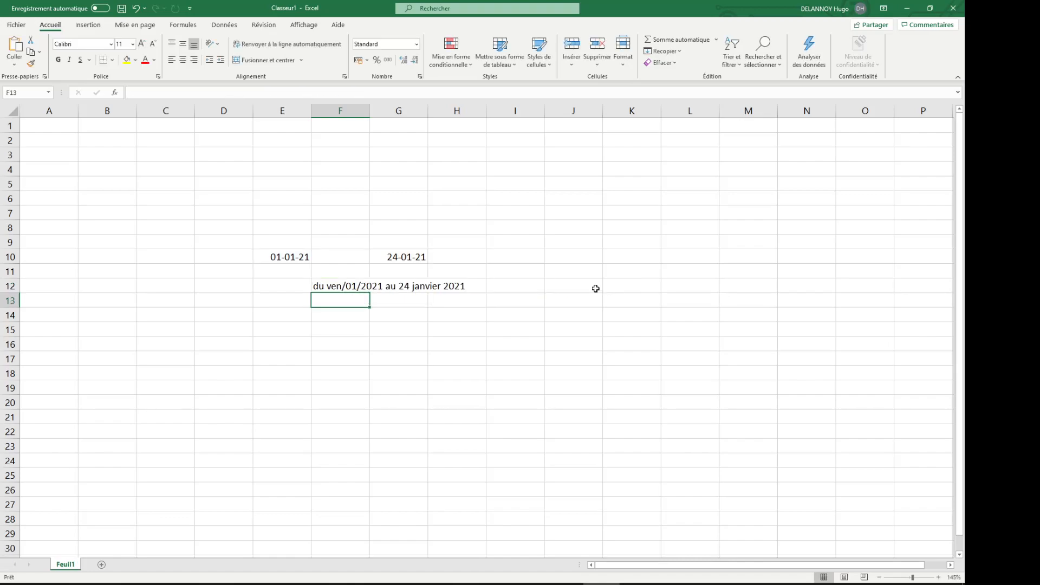
# - Extend the day code in E10's TEXTE format within F12 to "jjjj"
pyautogui.click(331, 288)
pyautogui.doubleClick(331, 287)
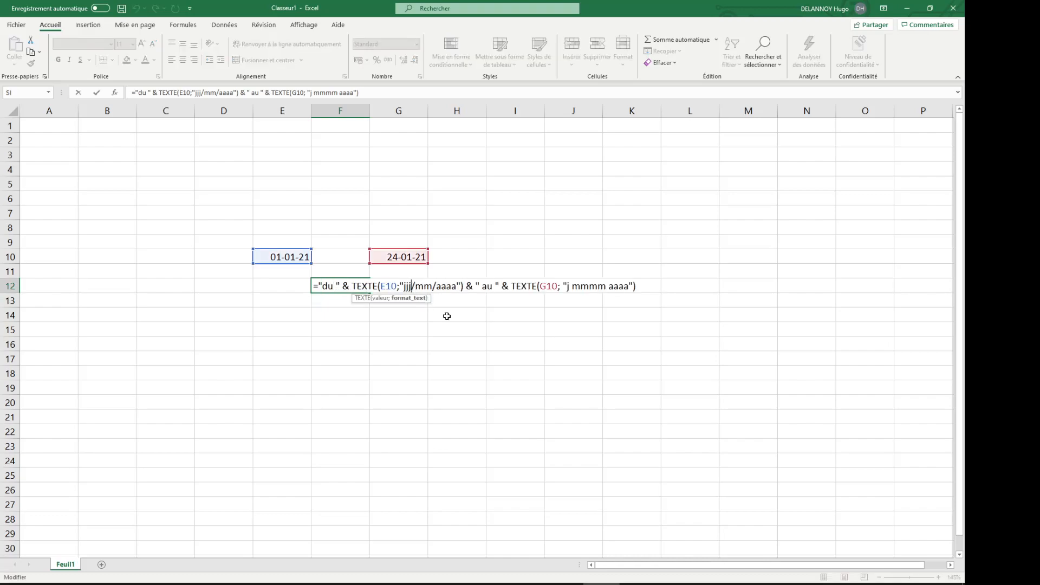
pyautogui.write('j')
pyautogui.press('Return')
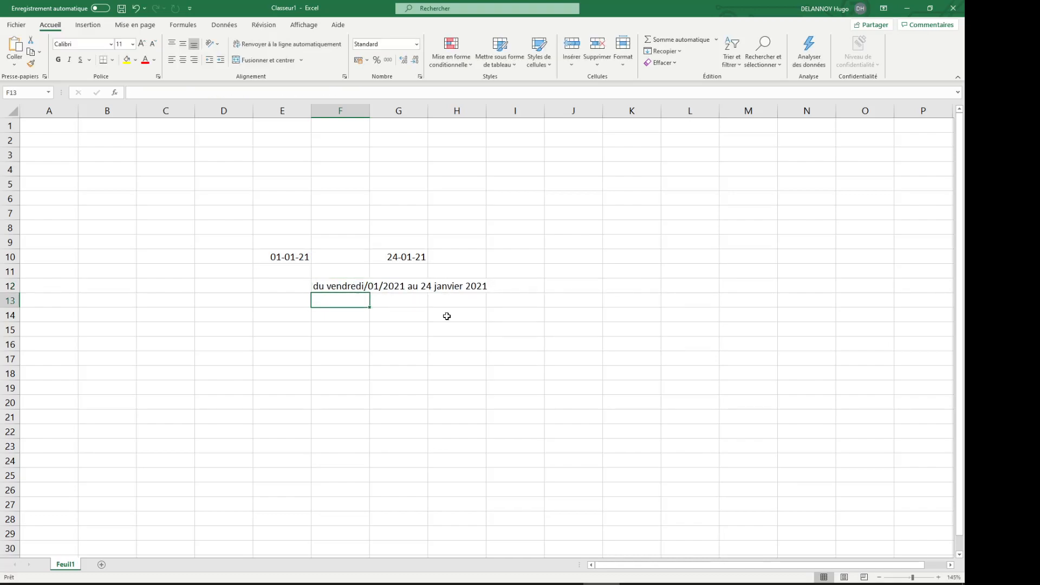
# - Shorten the day code of E10's TEXTE function in F12 so the format reads "jj/mm/aaaa"
pyautogui.doubleClick(349, 285)
pyautogui.click(414, 289)
pyautogui.press('BackSpace')
pyautogui.press('BackSpace')
pyautogui.press('Return')
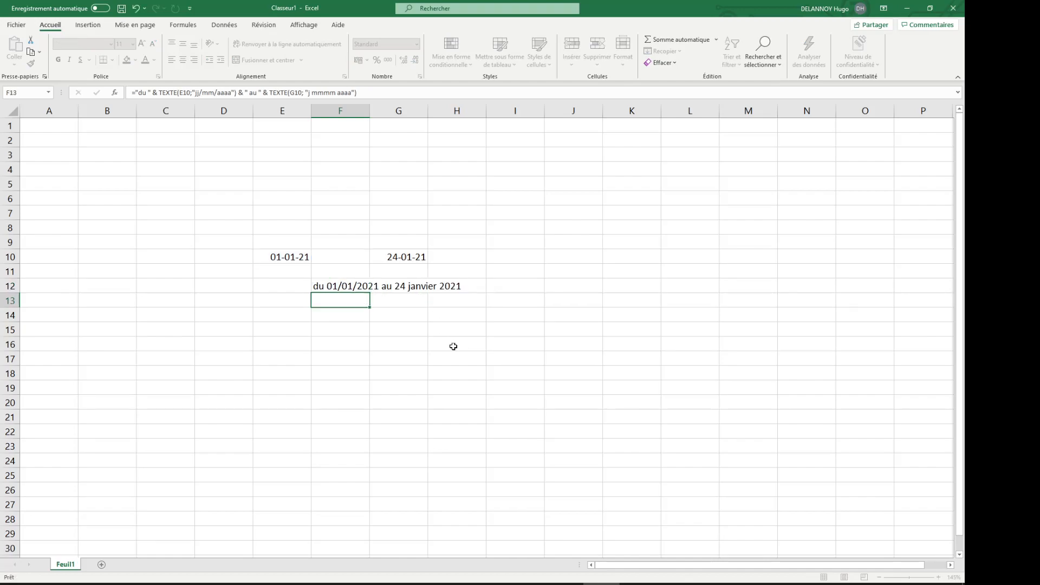
# - Consult the slide on TEXTE and incidence calculations in the presentation, and return to the Excel workbook
pyautogui.hotkey('alt', 'Tab')
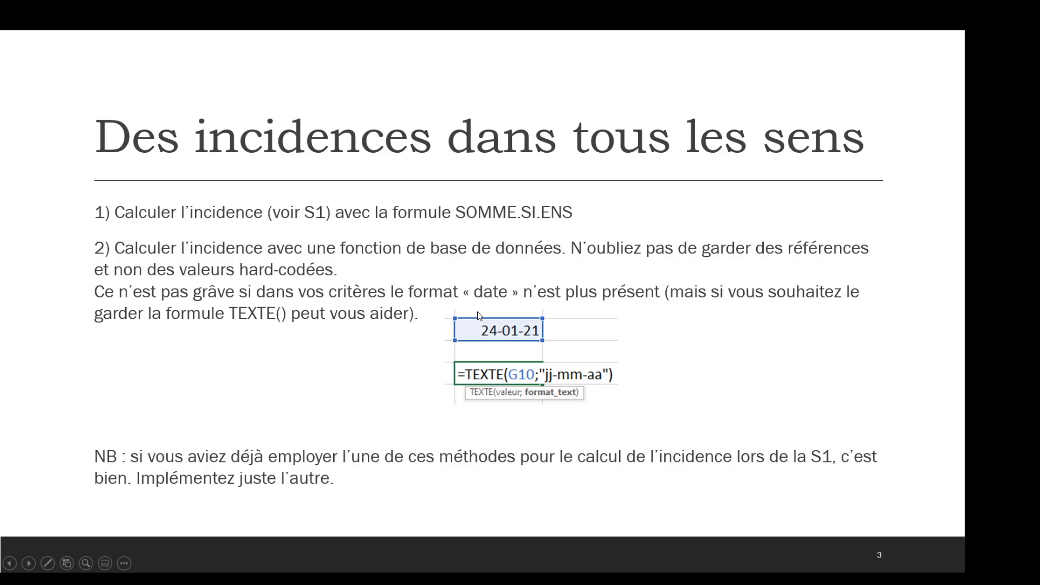
pyautogui.hotkey('alt', 'Tab')
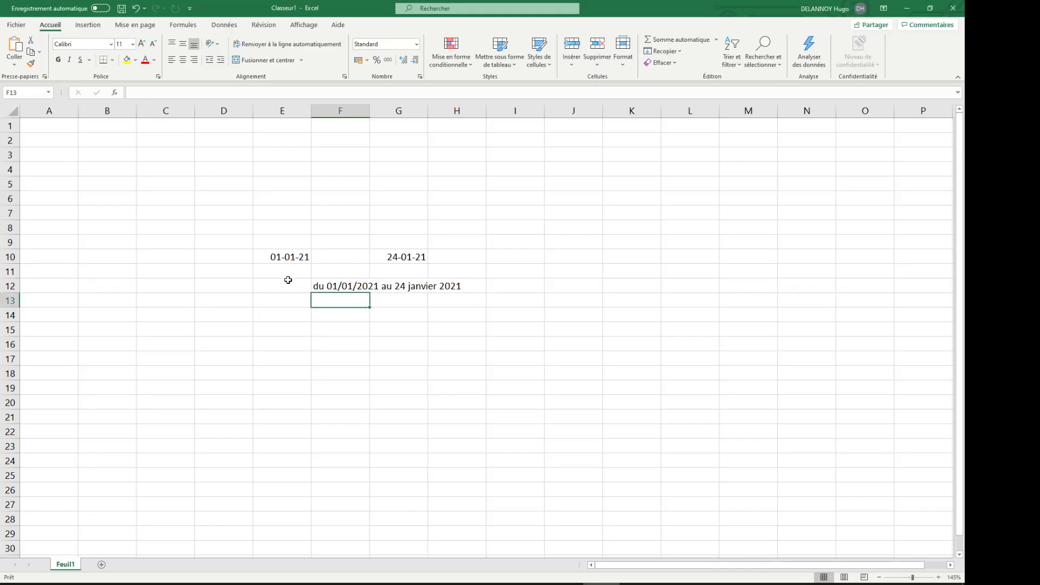
# - Enter the date 01-01-21 in cell E16, check its cell format, and undo the entry
pyautogui.write('01-01-21')
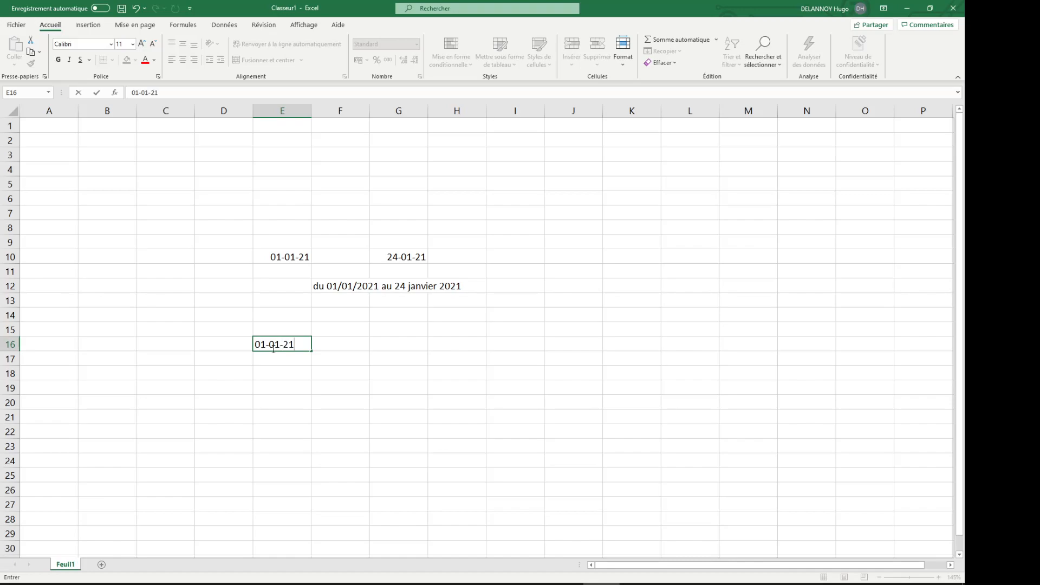
pyautogui.press('Return')
pyautogui.click(274, 349)
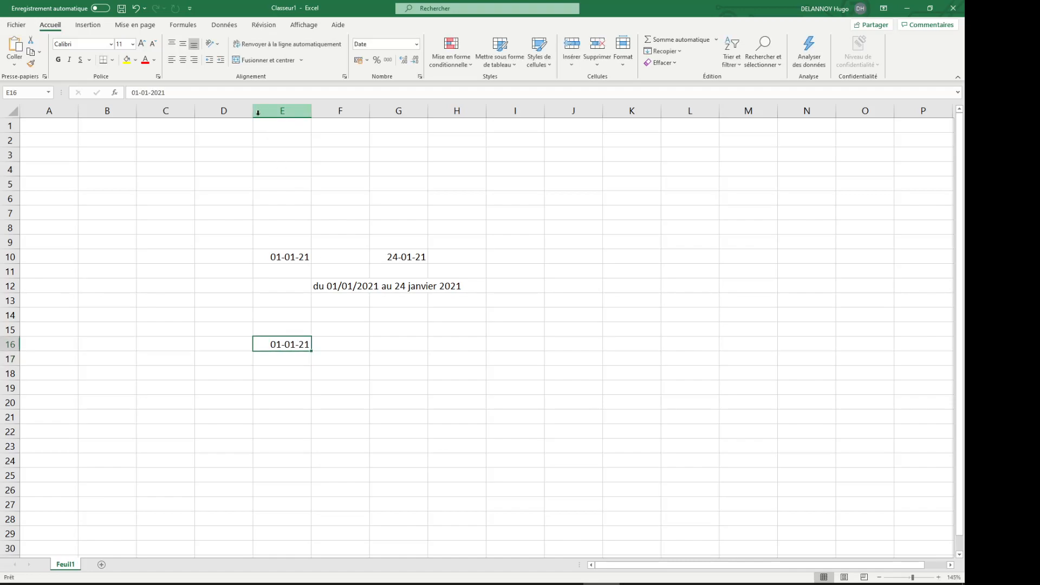
pyautogui.press('Return')
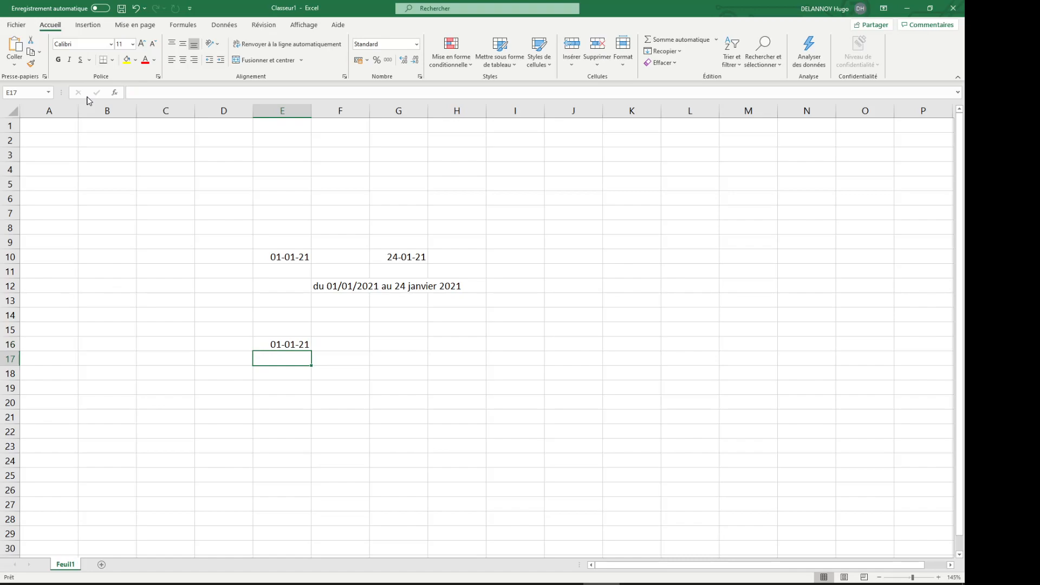
pyautogui.hotkey('ctrl', 'z')
pyautogui.write('=')
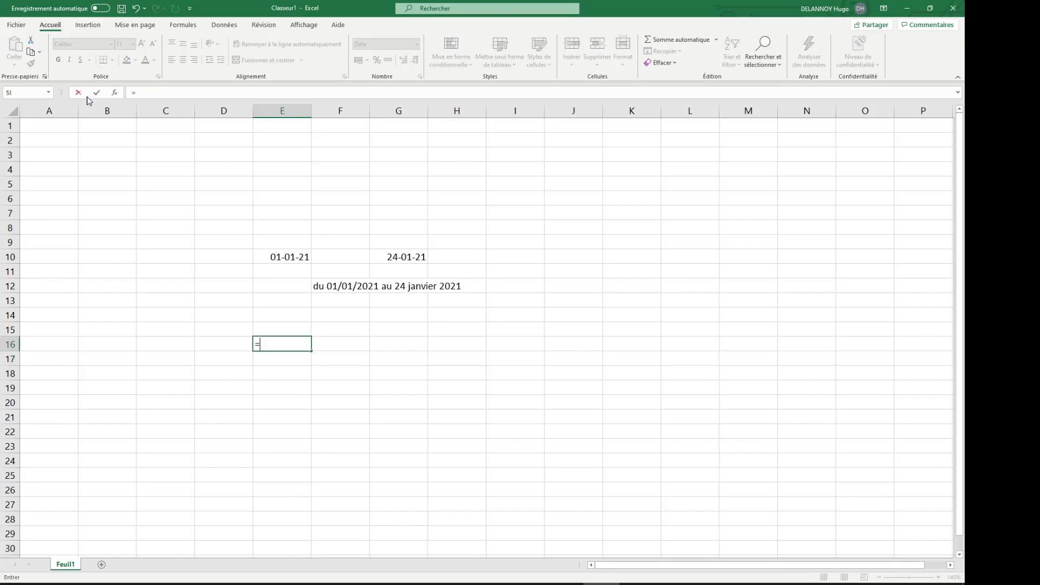
pyautogui.click(279, 262)
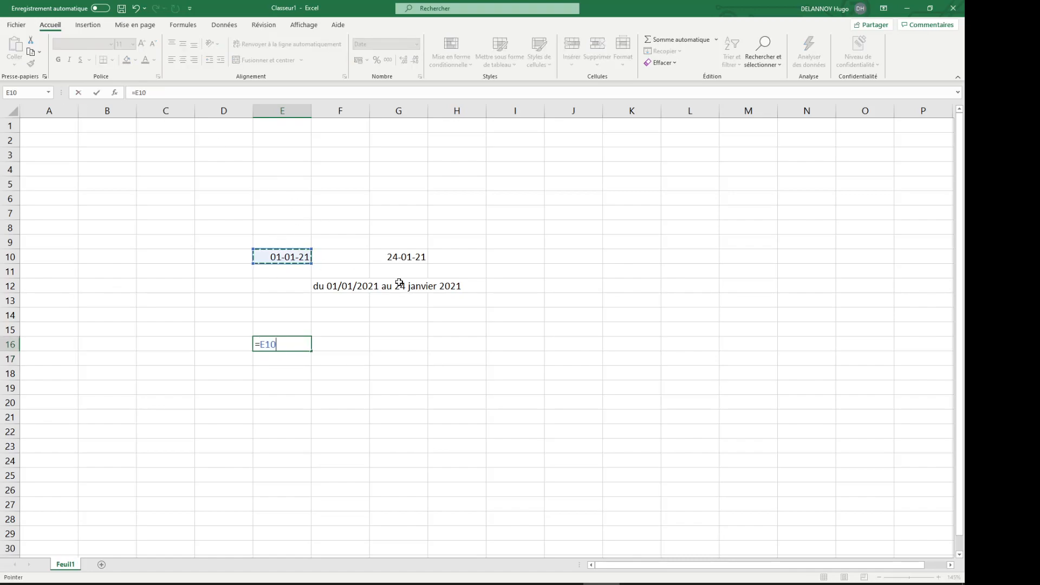
pyautogui.press('Escape')
# - Remove the TEXTE function and its format text around E10 in the F12 formula, keeping the plain E10 reference
pyautogui.click(325, 284)
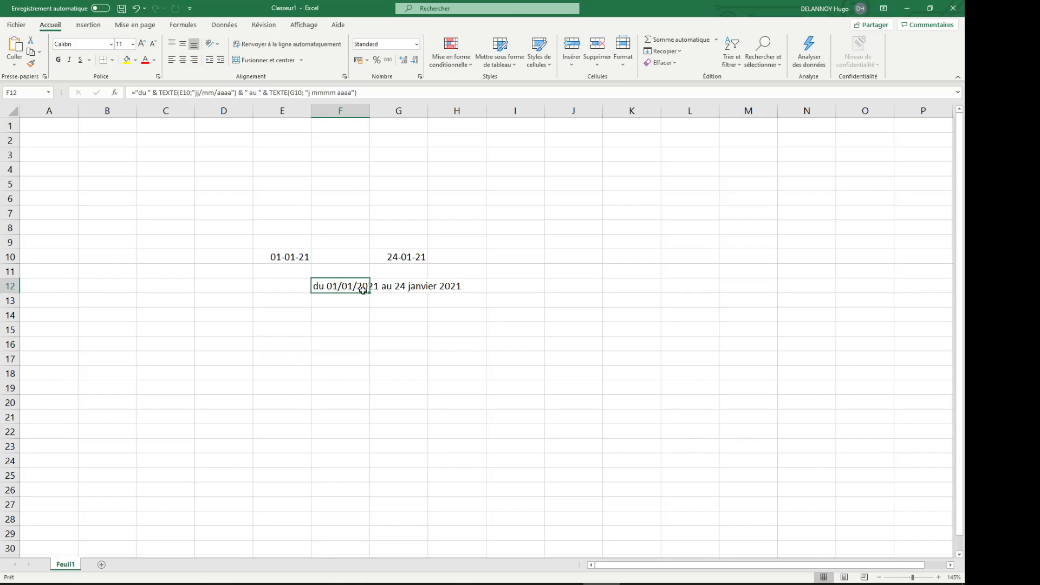
pyautogui.doubleClick(350, 283)
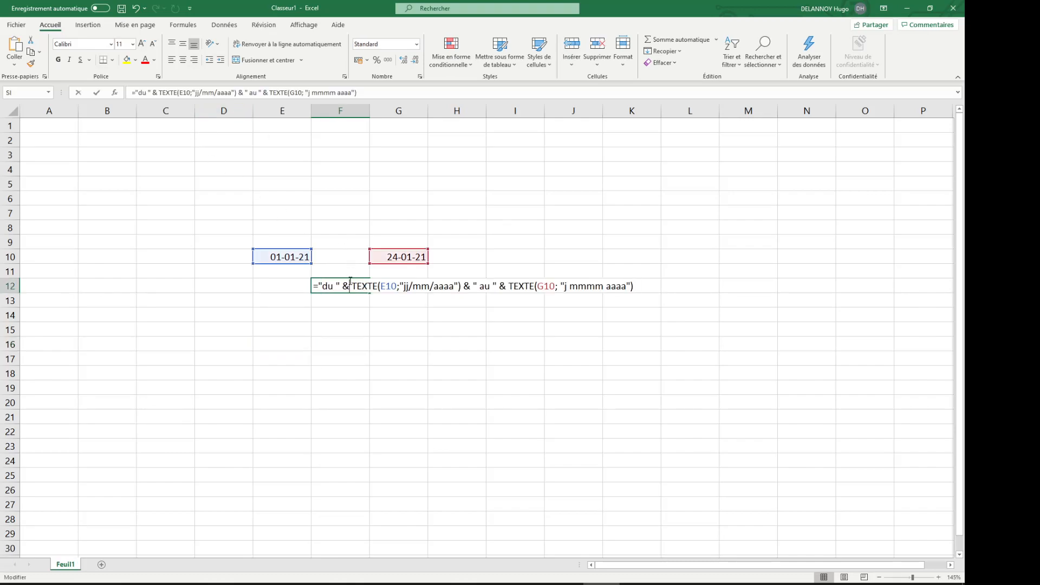
pyautogui.moveTo(351, 286)
pyautogui.mouseDown()
pyautogui.moveTo(379, 286)
pyautogui.moveTo(370, 287)
pyautogui.mouseUp()
pyautogui.press('BackSpace')
pyautogui.press('BackSpace')
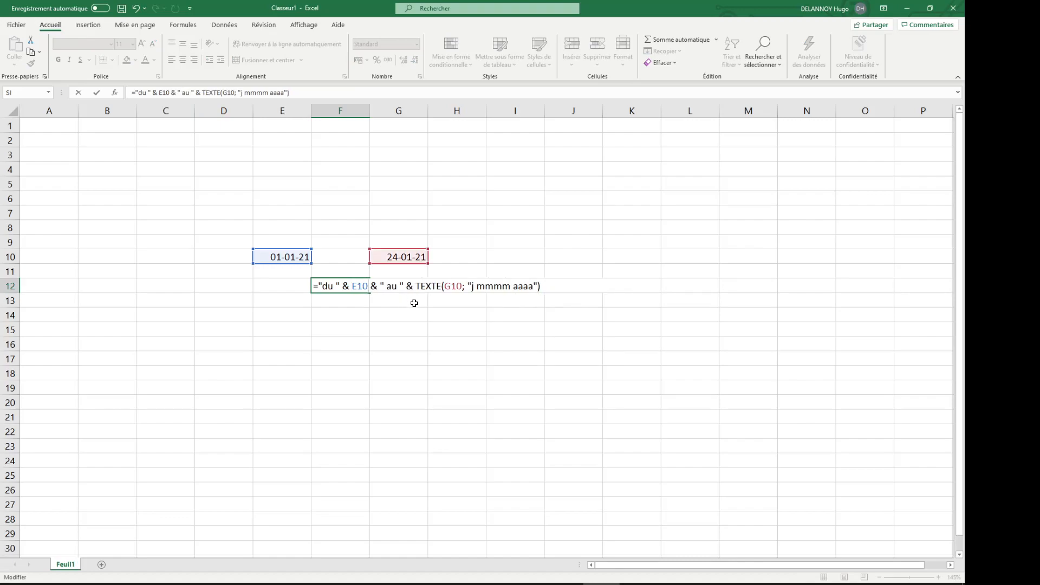
pyautogui.press('Return')
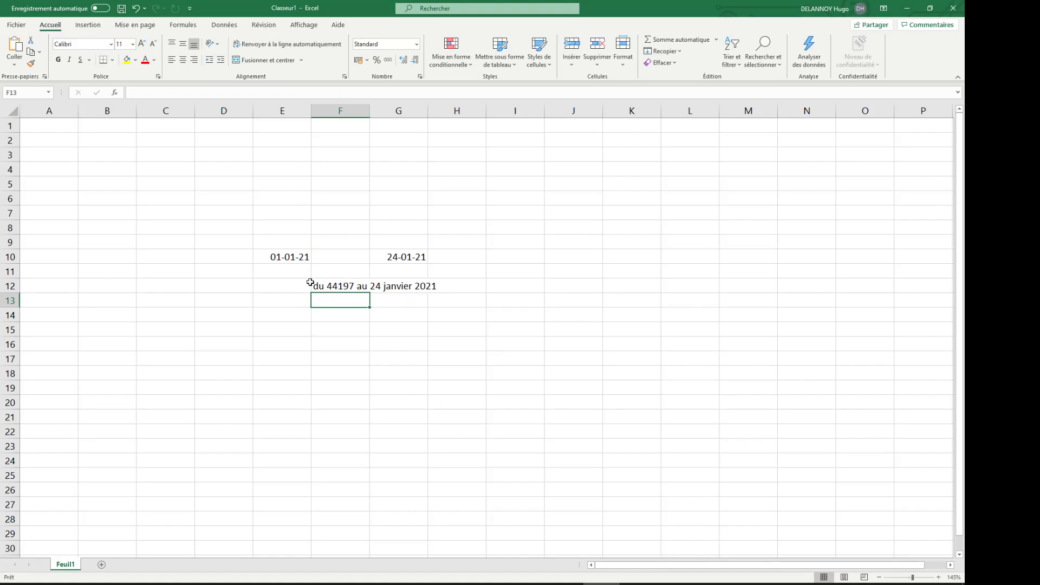
# - Compare the plain E10 reference with the TEXTE function around G10 in the F12 formula, without editing it
pyautogui.click(340, 284)
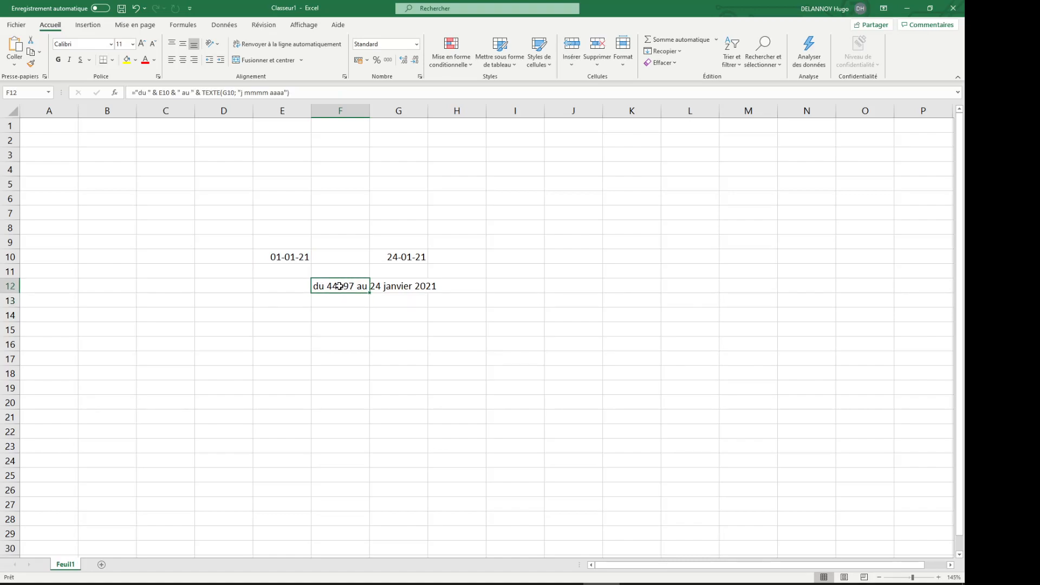
pyautogui.doubleClick(340, 286)
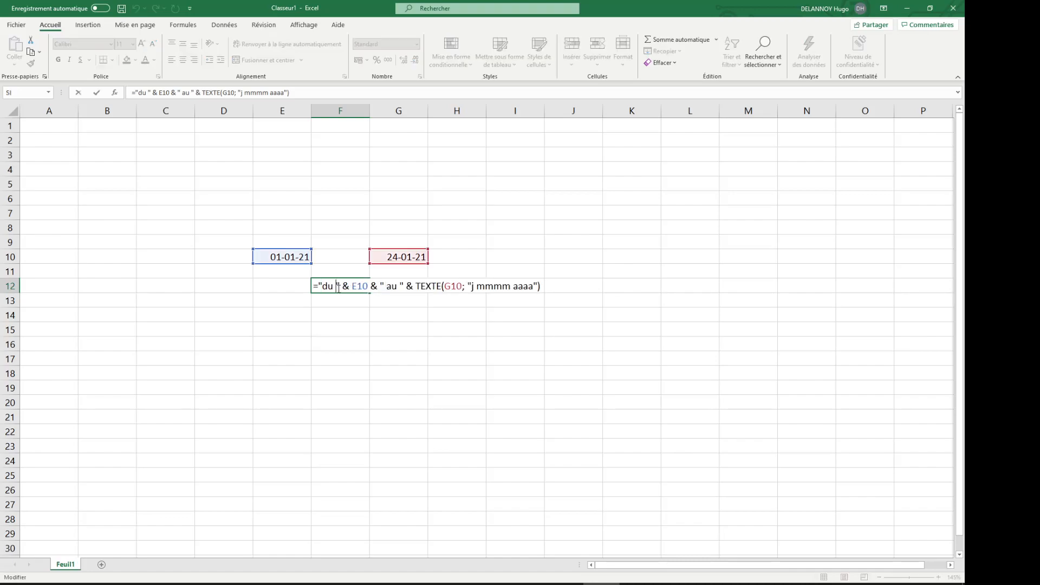
pyautogui.moveTo(416, 286); pyautogui.dragTo(436, 287)
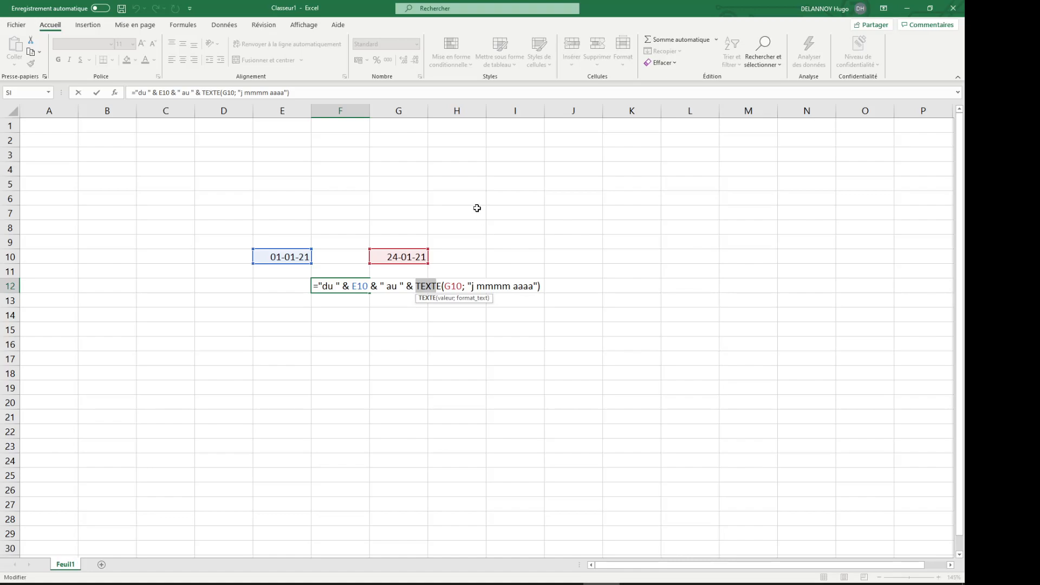
pyautogui.press('Escape')
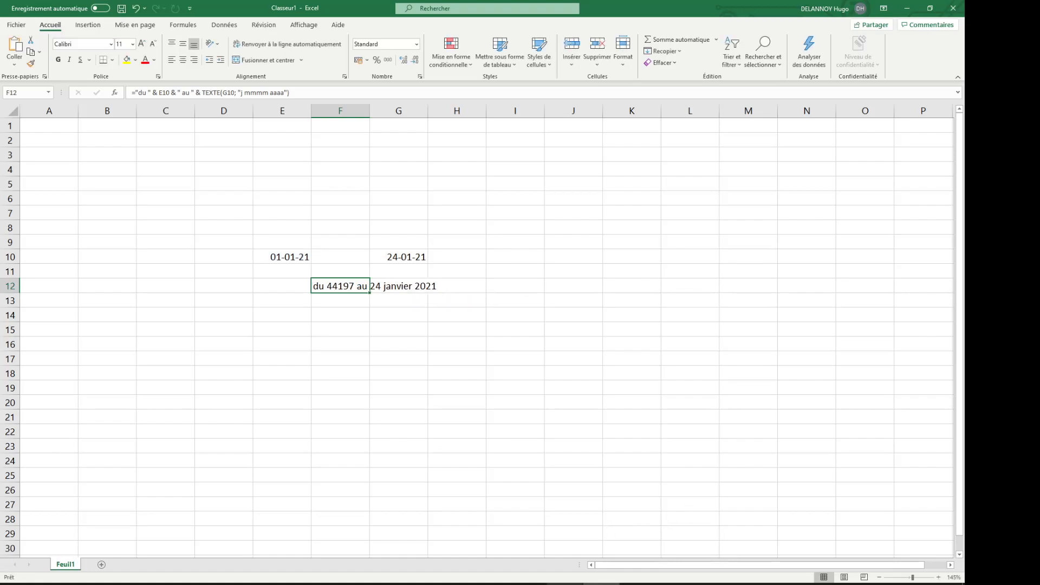
# - Switch to the PowerPoint slide show and go back to the slide "Vers des dates qu'Excel comprend"
pyautogui.click(565, 584)
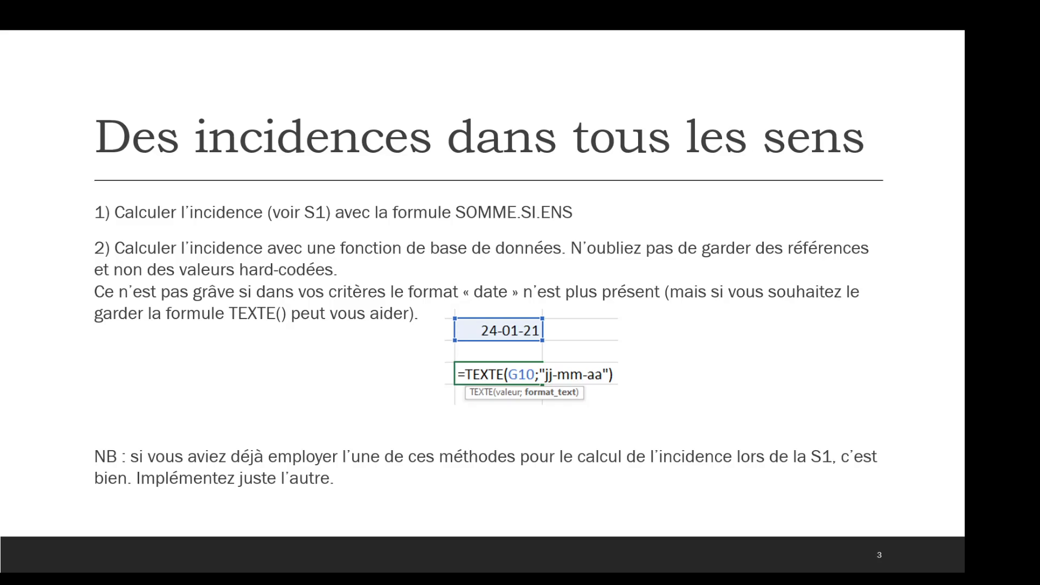
pyautogui.press('Left')
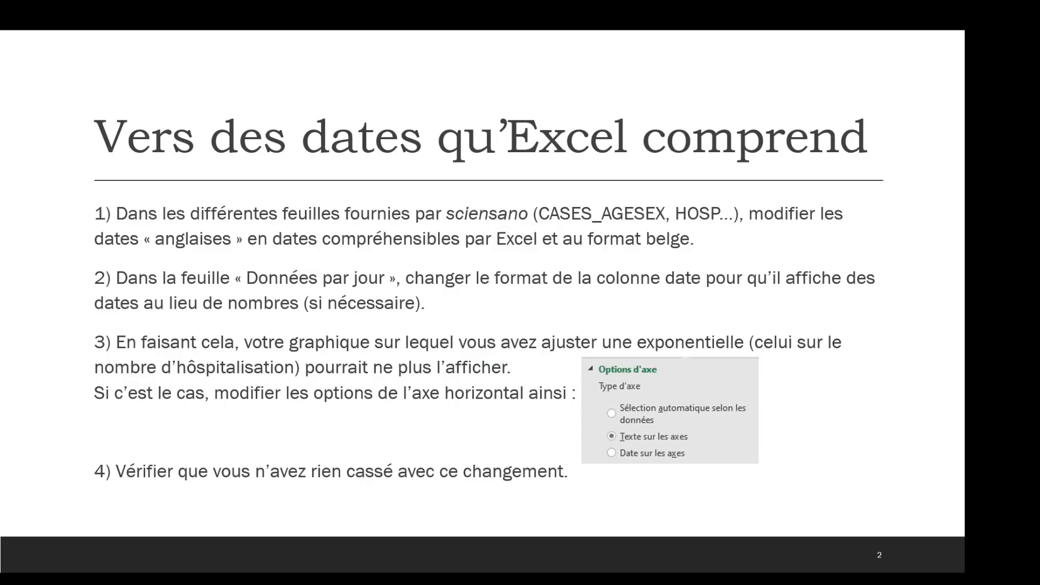